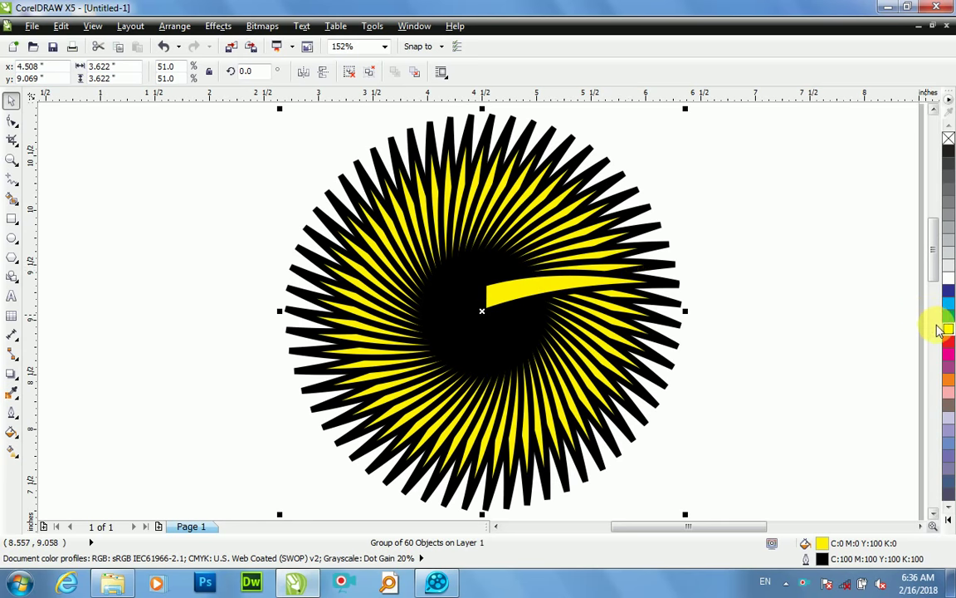
Step: Recolour the sunburst group with a blue fill (C100 M100 Y0 K0) and a white outline
{"action": "left_click", "coordinate": [947, 292]}
{"action": "left_click_drag", "start_coordinate": [947, 278], "coordinate": [577, 220]}
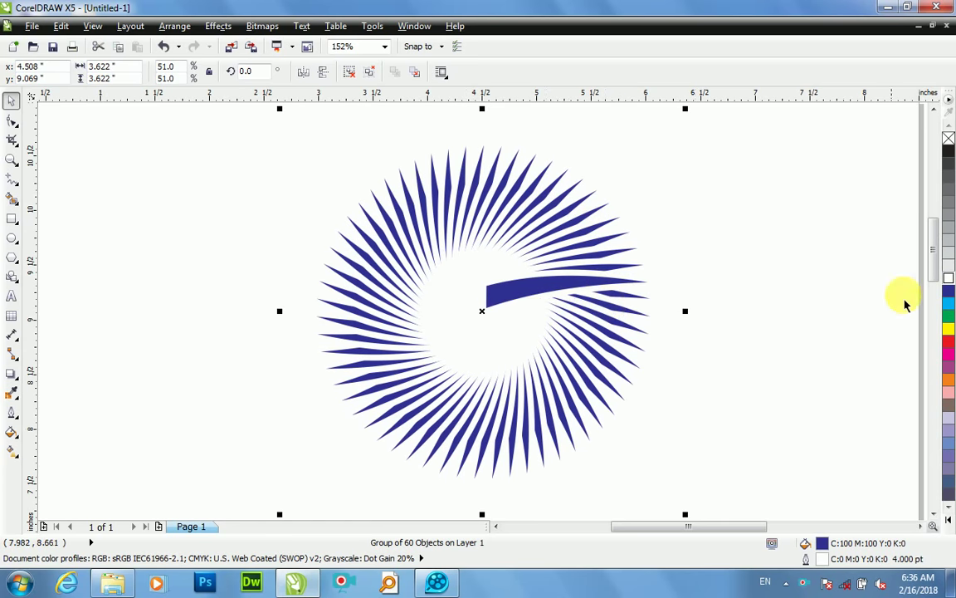
Step: Examine the "Repeat Option Ctrl + R" text below the page and look up the Repeat command and its shortcut
{"action": "scroll", "coordinate": [938, 270], "scroll_direction": "down", "scroll_amount": 3}
{"action": "scroll", "coordinate": [937, 280], "scroll_direction": "down", "scroll_amount": 2}
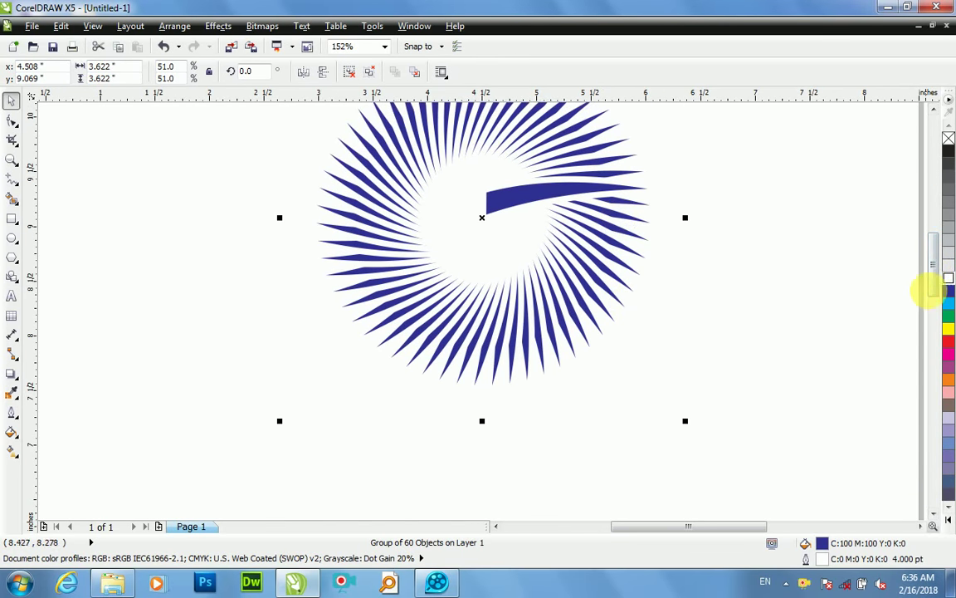
{"action": "left_click", "coordinate": [935, 295]}
{"action": "left_click_drag", "start_coordinate": [934, 294], "coordinate": [933, 352]}
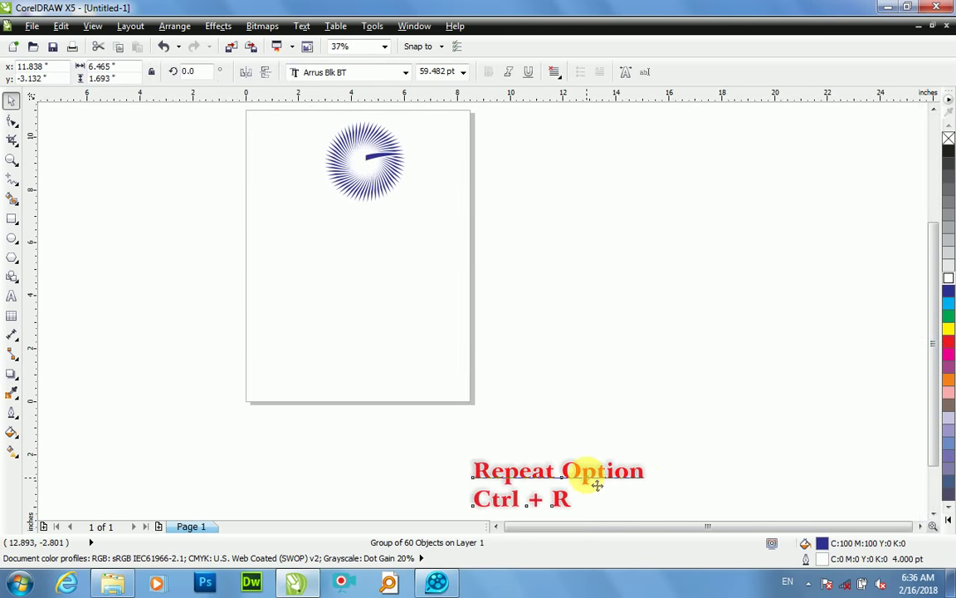
{"action": "key", "text": "shift+F2"}
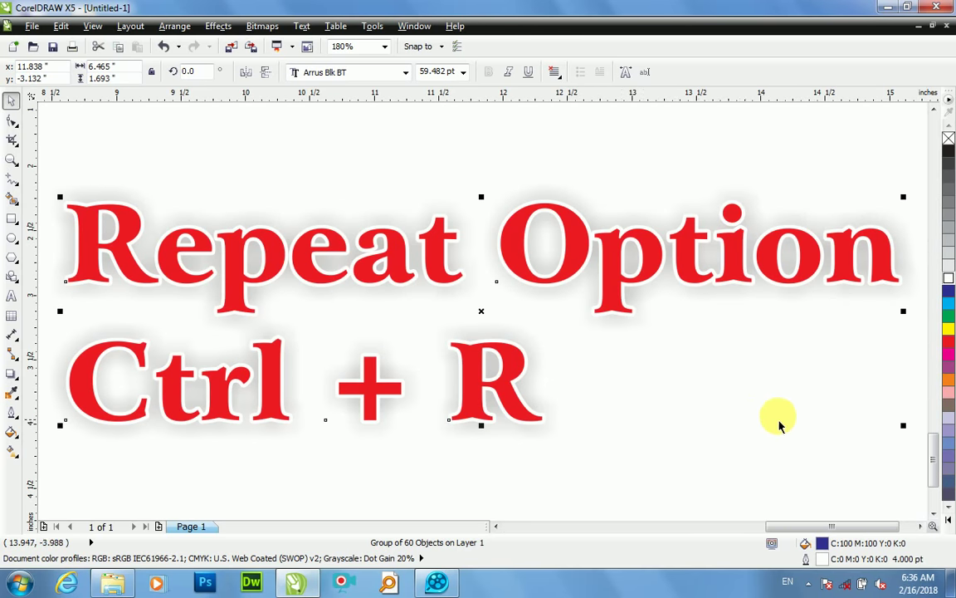
{"action": "scroll", "coordinate": [849, 459], "scroll_direction": "down", "scroll_amount": 5}
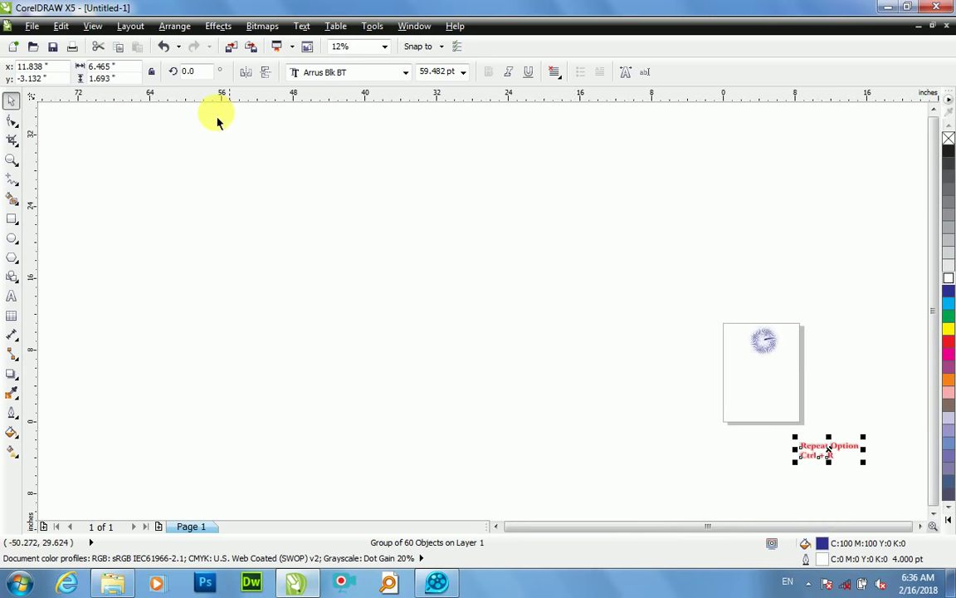
{"action": "left_click", "coordinate": [65, 26]}
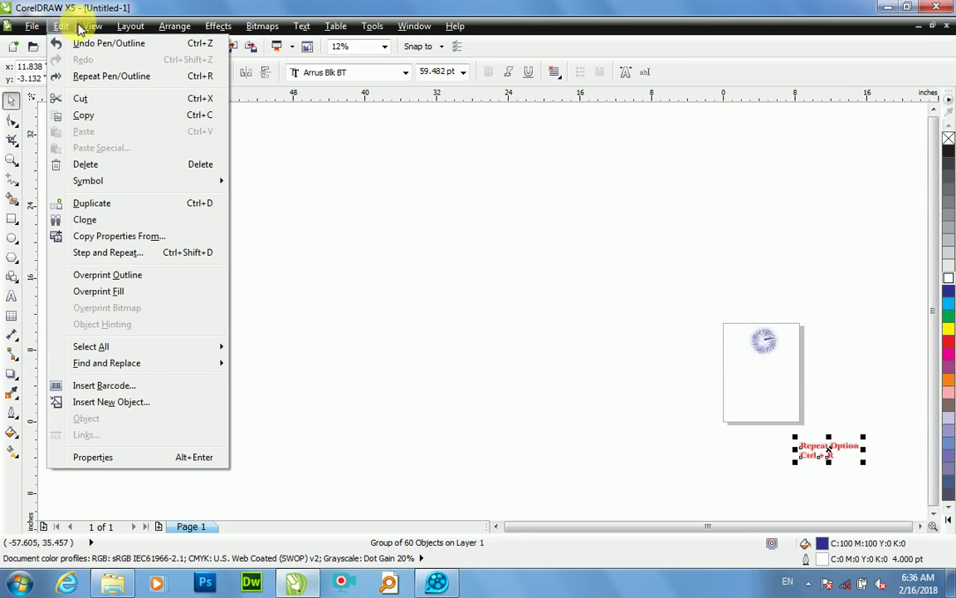
{"action": "mouse_move", "coordinate": [98, 31]}
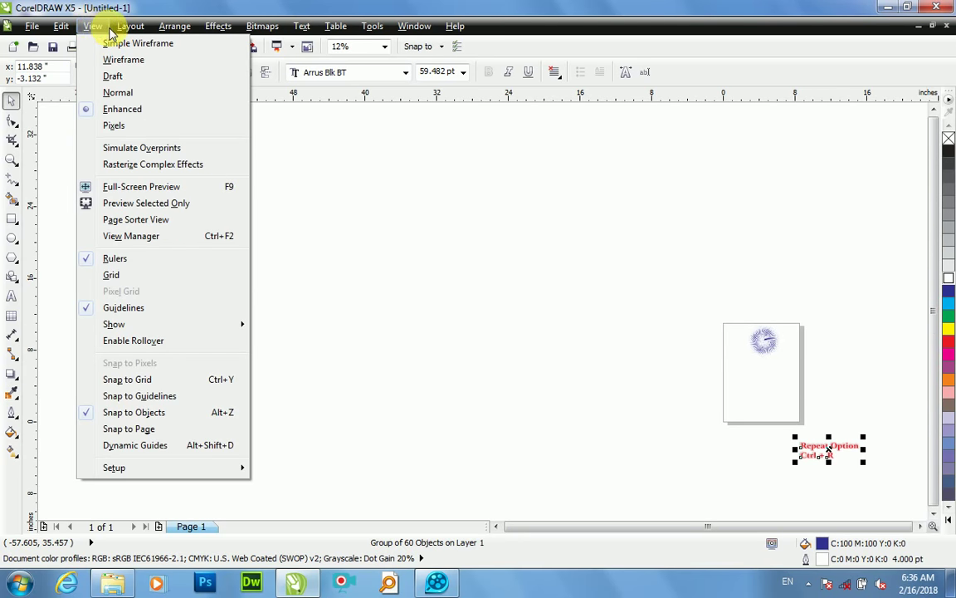
{"action": "mouse_move", "coordinate": [59, 33]}
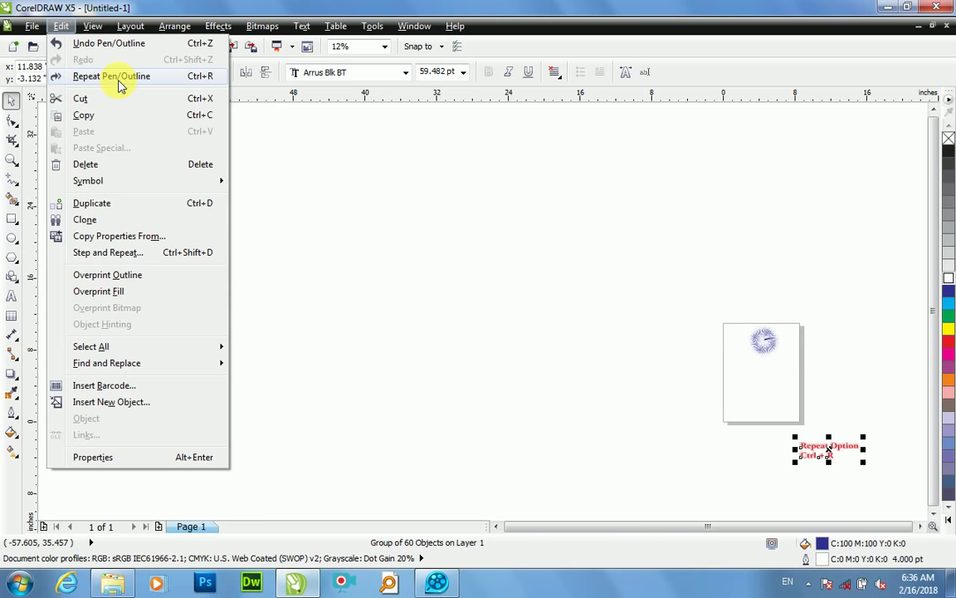
{"action": "left_click", "coordinate": [538, 349]}
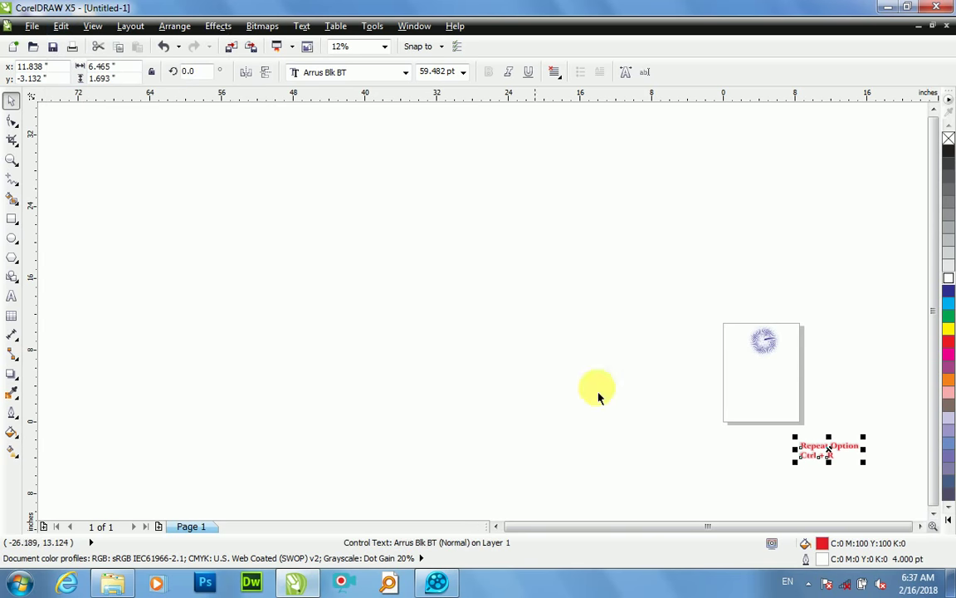
{"action": "left_click", "coordinate": [677, 386]}
Step: Draw a rectangle about 4.6 by 1.3 inches below the sunburst and give it a blue fill with no outline
{"action": "key", "text": "F4"}
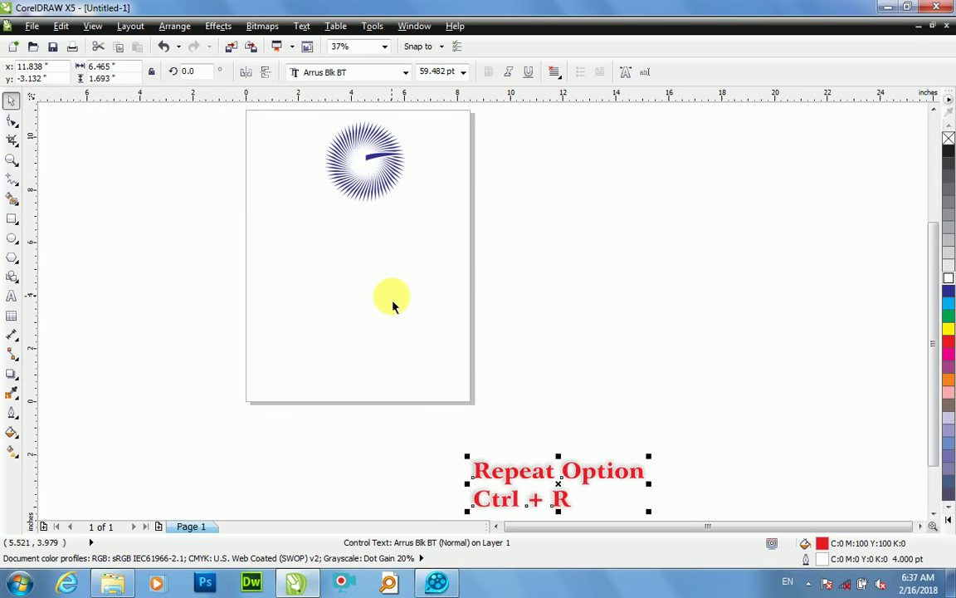
{"action": "key", "text": "F6"}
{"action": "left_click_drag", "start_coordinate": [278, 271], "coordinate": [404, 311]}
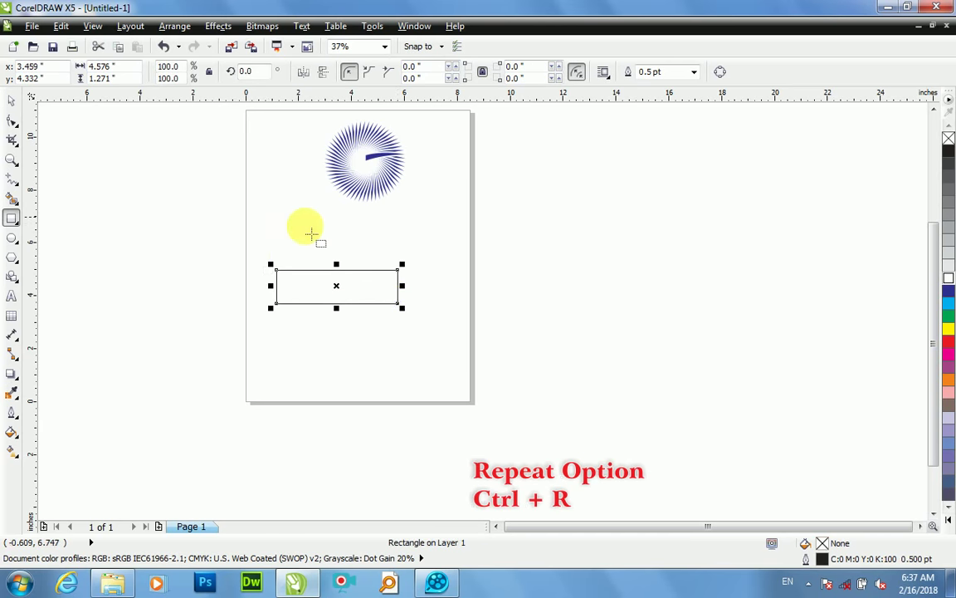
{"action": "key", "text": "shift+F2"}
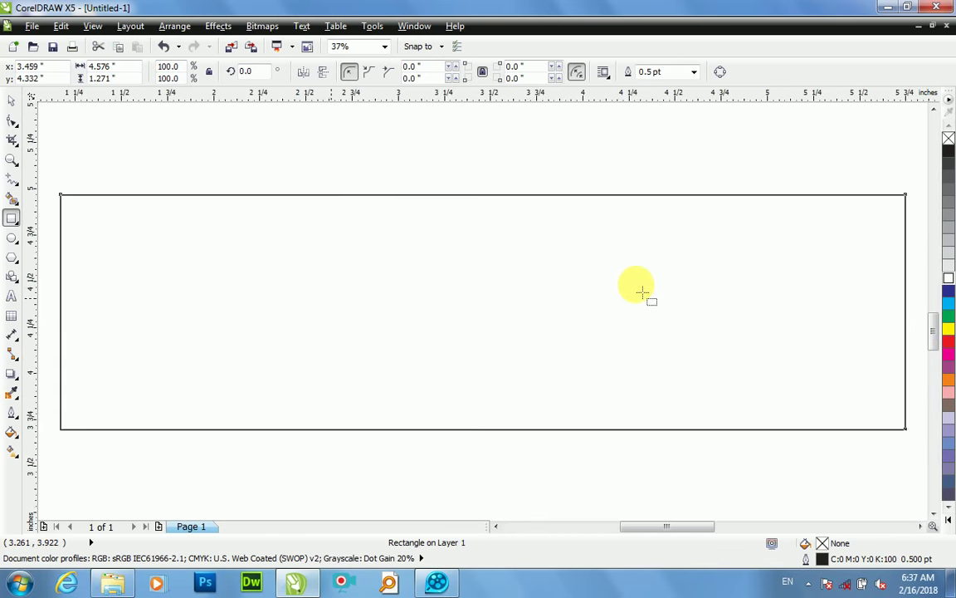
{"action": "left_click", "coordinate": [949, 293]}
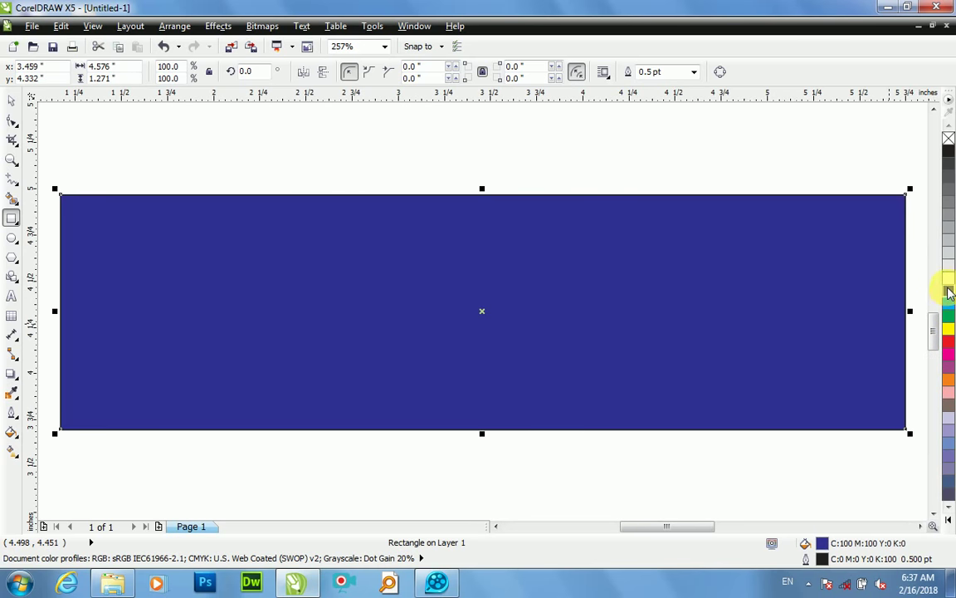
{"action": "right_click", "coordinate": [949, 139]}
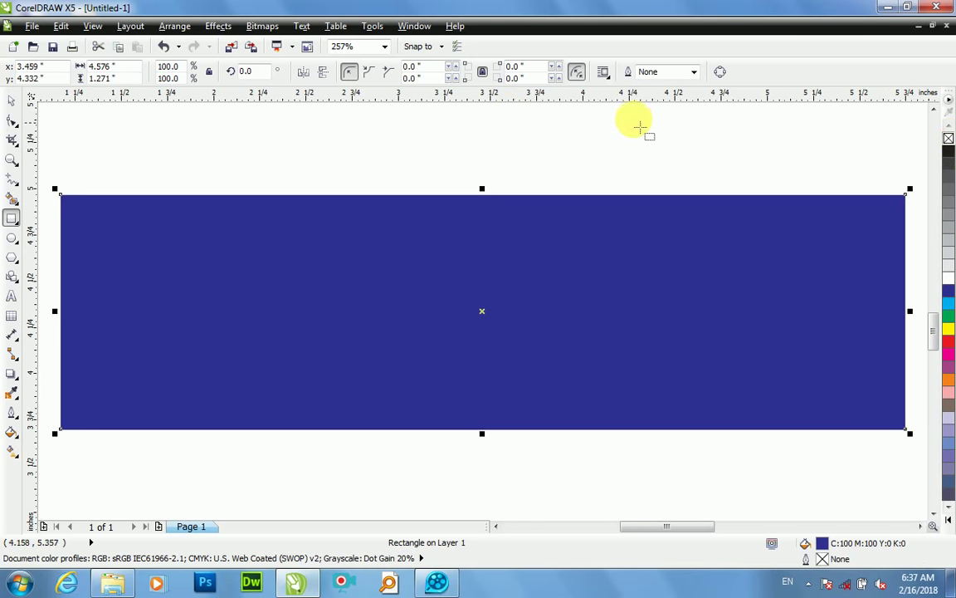
Step: Convert the blue rectangle to curves and delete its lower-right node to form a triangle
{"action": "left_click", "coordinate": [719, 73]}
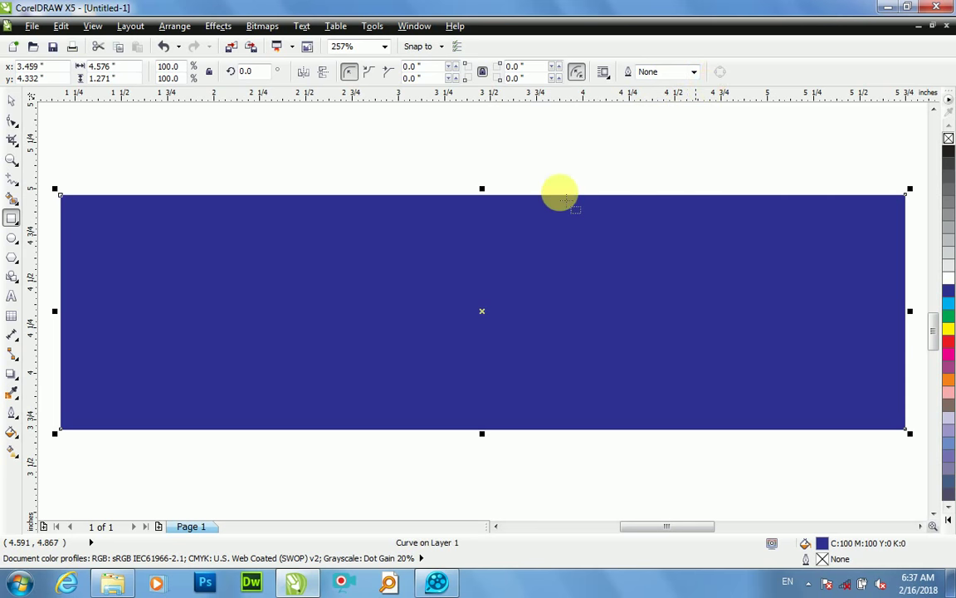
{"action": "key", "text": "F10"}
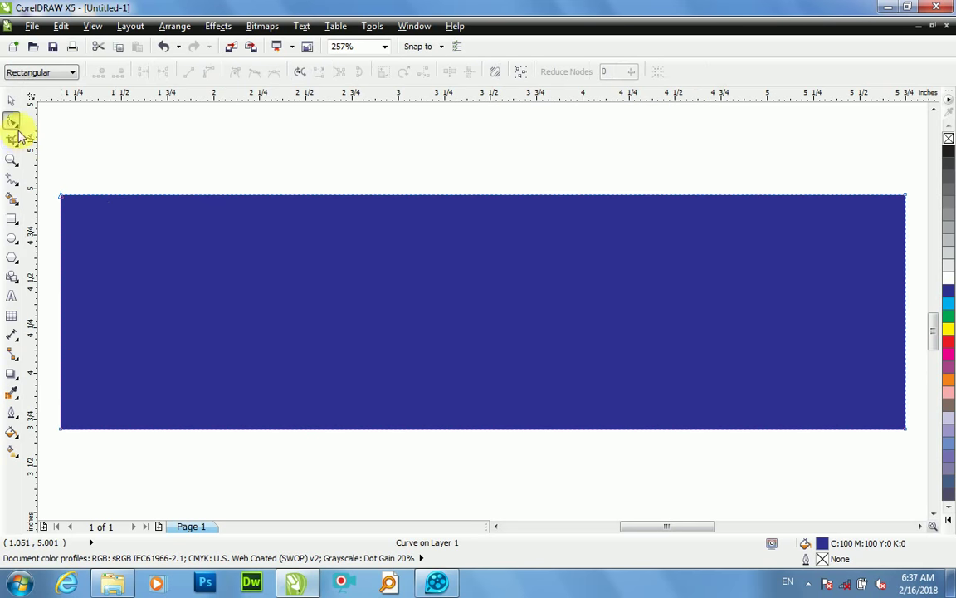
{"action": "left_click", "coordinate": [906, 430]}
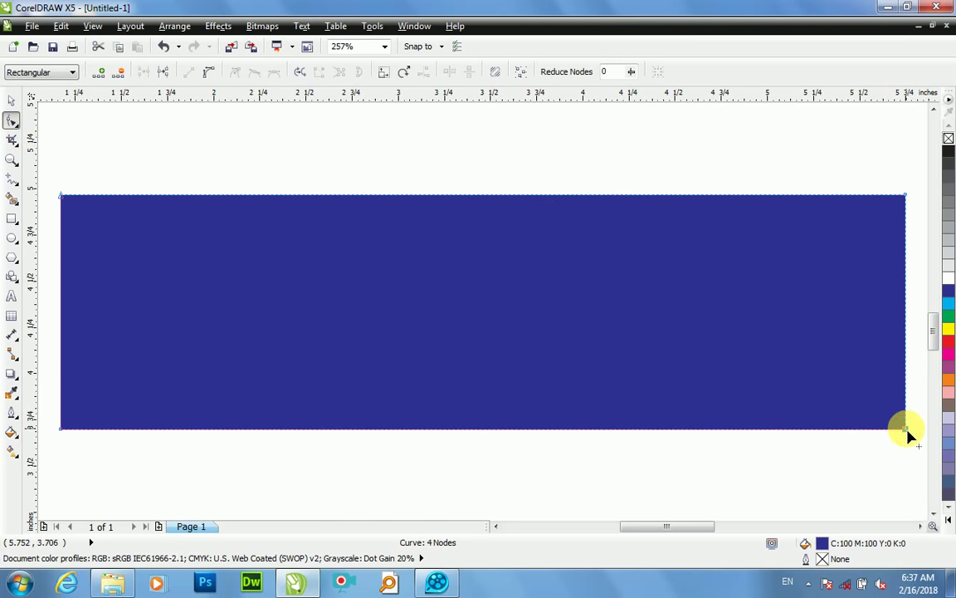
{"action": "key", "text": "Delete"}
Step: Convert the triangle's sloping lower edge to a curve and bend it inward towards the top edge
{"action": "left_click_drag", "start_coordinate": [402, 338], "coordinate": [404, 338]}
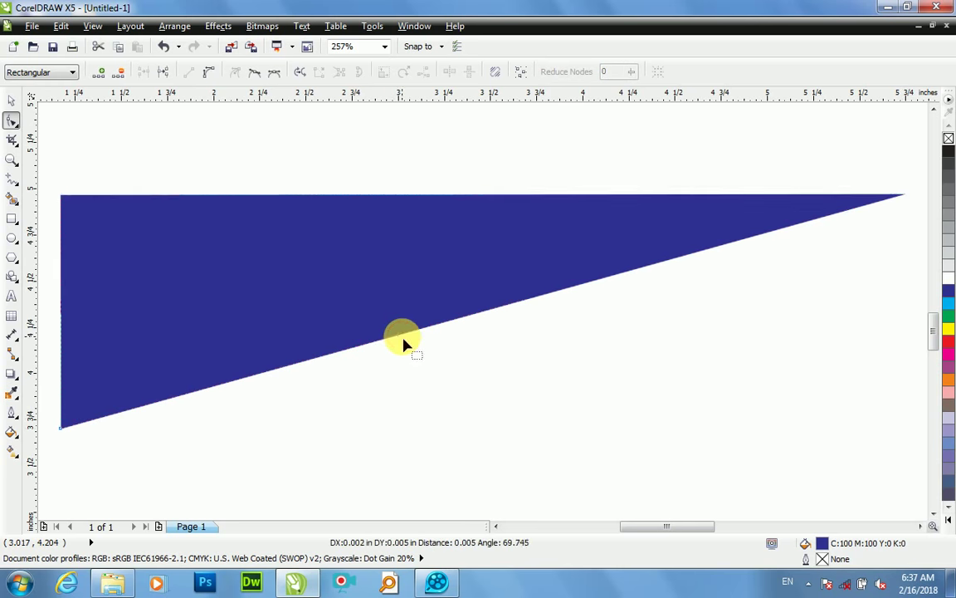
{"action": "left_click", "coordinate": [395, 337]}
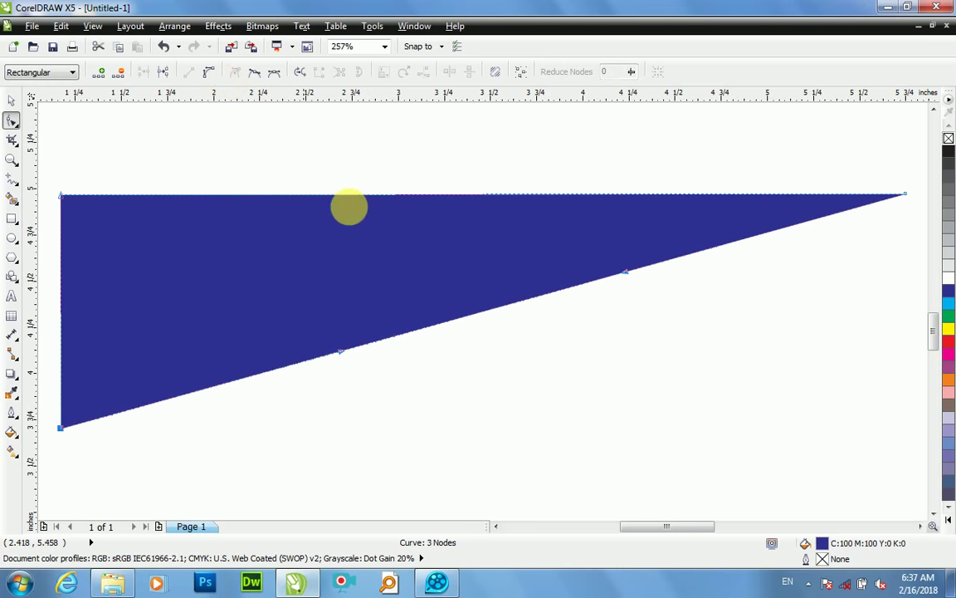
{"action": "left_click", "coordinate": [210, 74]}
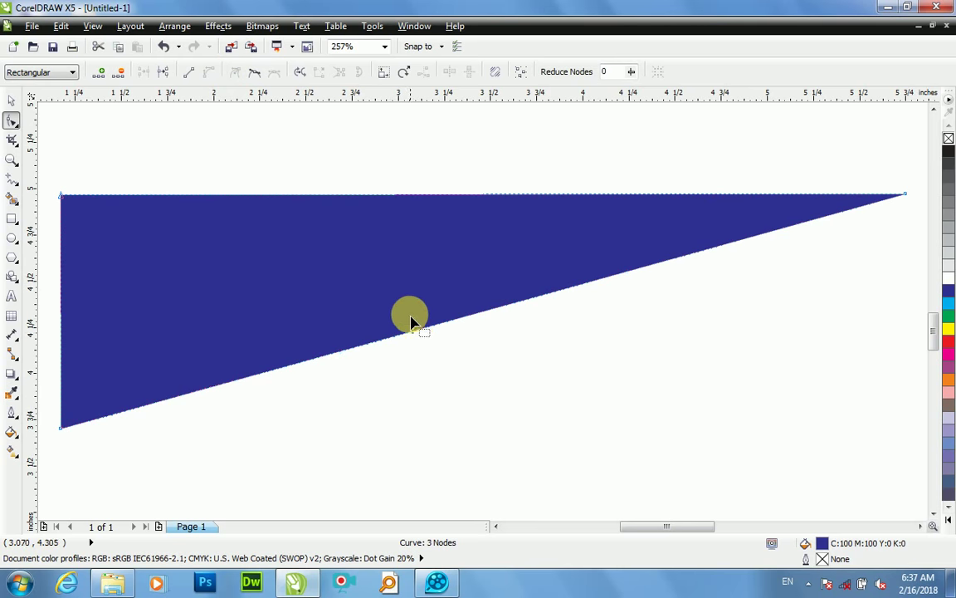
{"action": "left_click", "coordinate": [413, 327]}
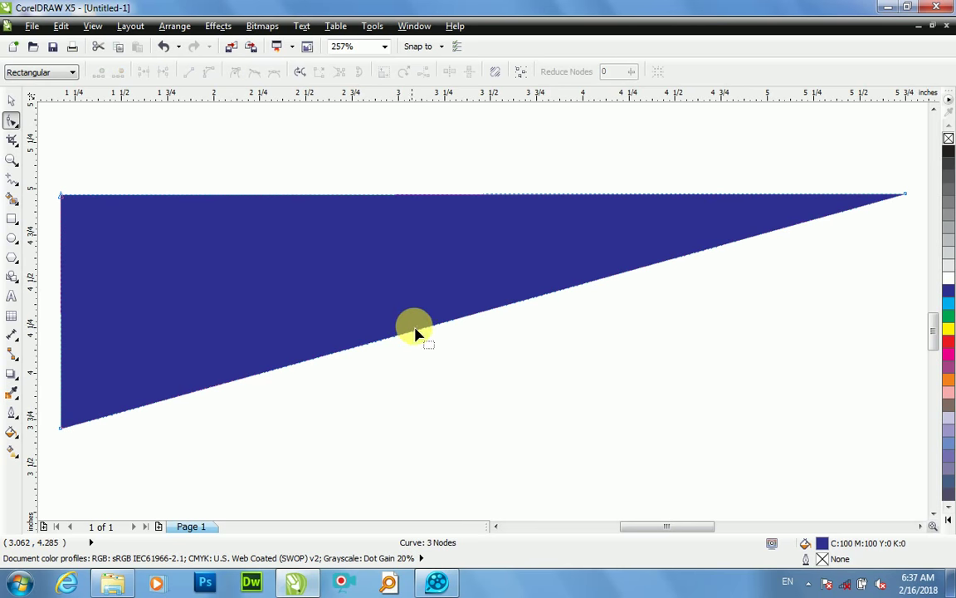
{"action": "left_click_drag", "start_coordinate": [415, 330], "coordinate": [399, 283]}
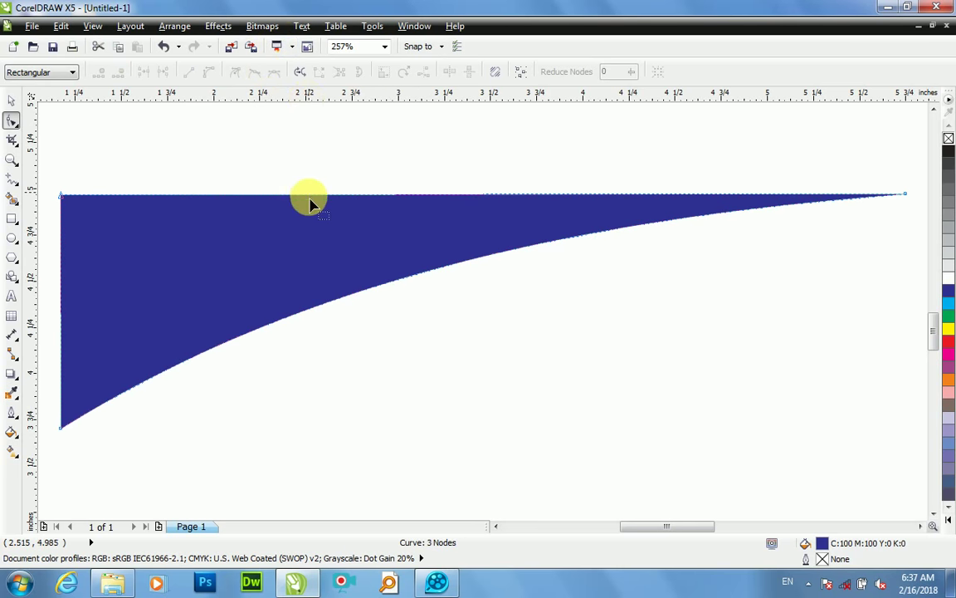
Step: Bend the top edge into an upward-bulging curve and move the upper-left node down and inward
{"action": "left_click", "coordinate": [368, 193]}
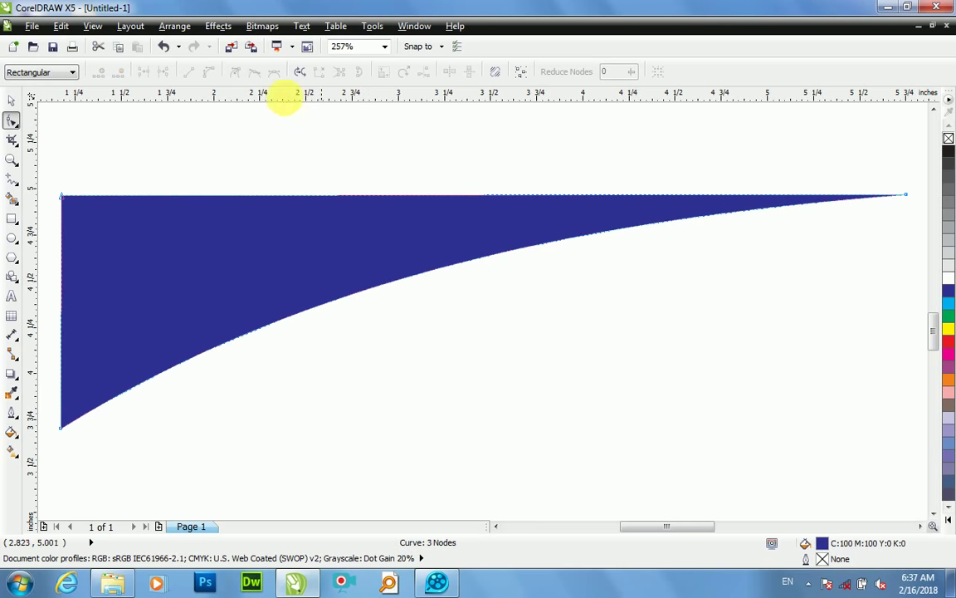
{"action": "left_click", "coordinate": [399, 196]}
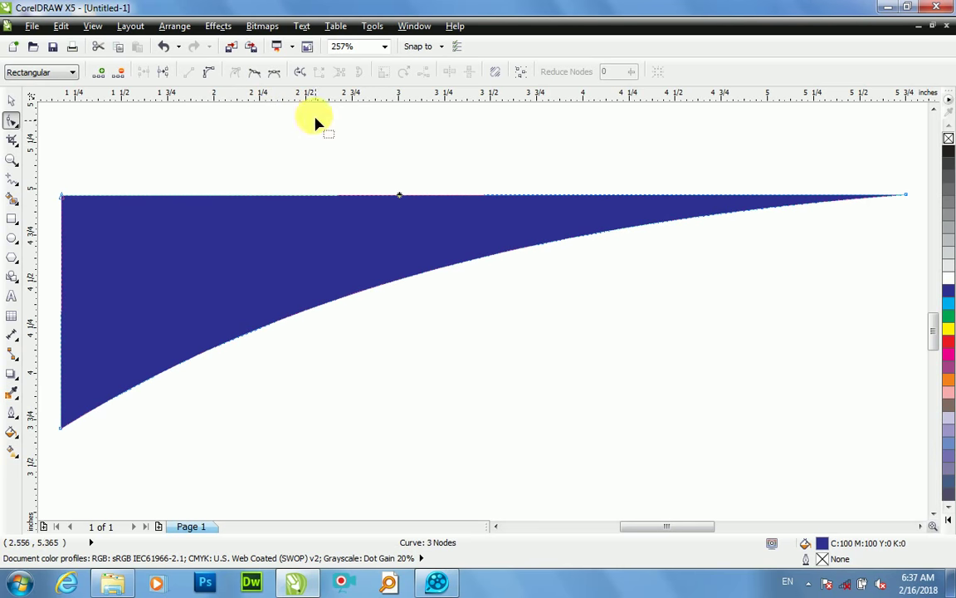
{"action": "left_click", "coordinate": [208, 73]}
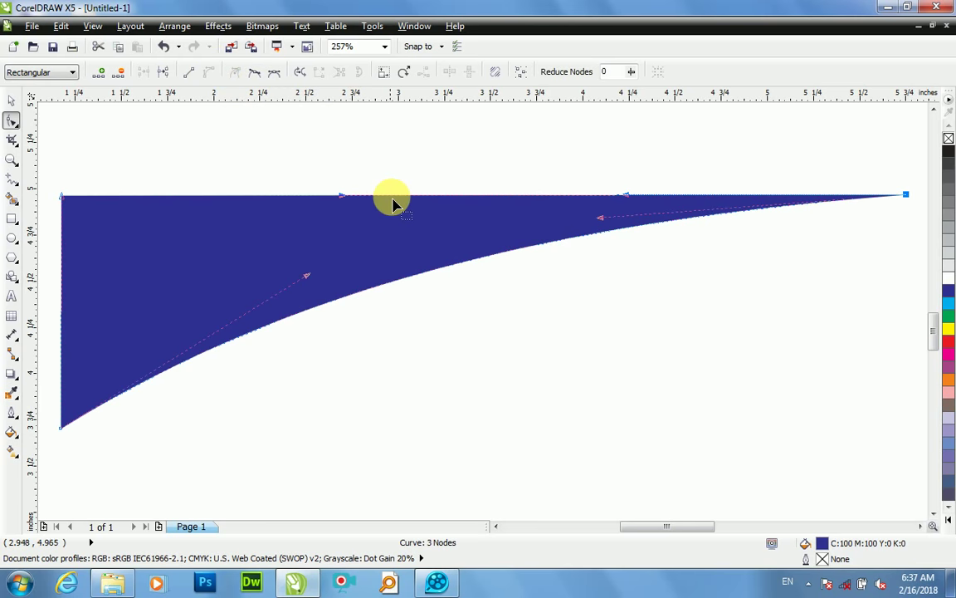
{"action": "left_click_drag", "start_coordinate": [398, 199], "coordinate": [393, 146]}
{"action": "left_click_drag", "start_coordinate": [65, 201], "coordinate": [100, 247]}
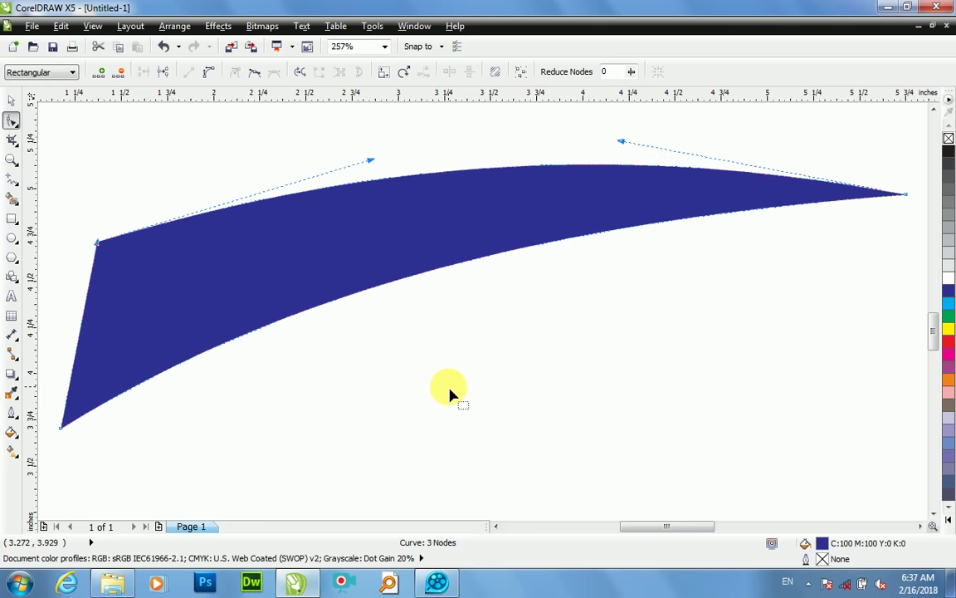
Step: Scale the curved blade shape down proportionally to about 69%, roughly 3.16 by 0.99 inches
{"action": "key", "text": "space"}
{"action": "scroll", "coordinate": [444, 386], "scroll_direction": "down", "scroll_amount": 5}
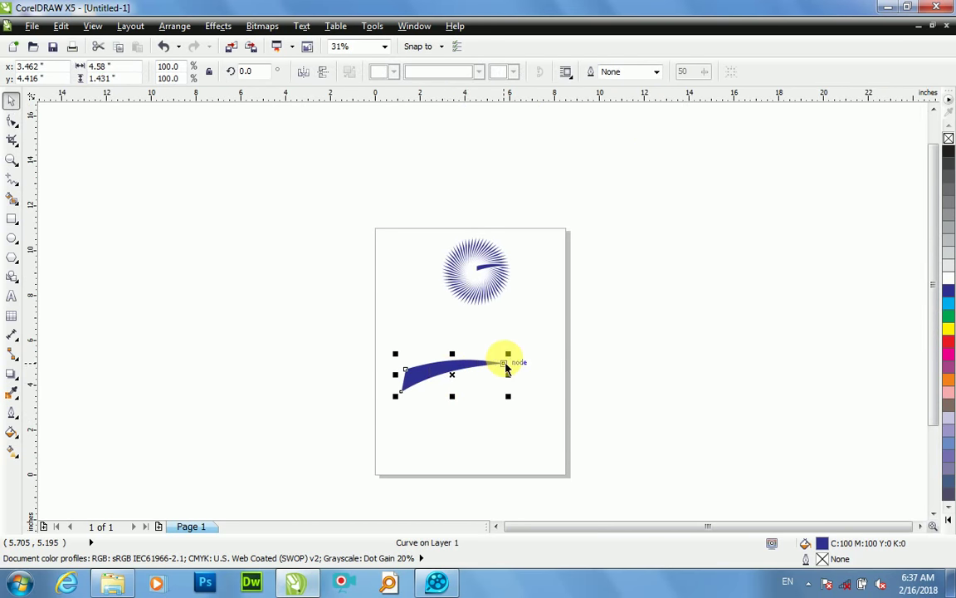
{"action": "mouse_move", "coordinate": [516, 365]}
{"action": "left_mouse_down"}
{"action": "mouse_move", "coordinate": [470, 369]}
{"action": "mouse_move", "coordinate": [512, 363]}
{"action": "left_mouse_up"}
{"action": "scroll", "coordinate": [470, 362], "scroll_direction": "up", "scroll_amount": 5}
{"action": "scroll", "coordinate": [572, 363], "scroll_direction": "down", "scroll_amount": 4}
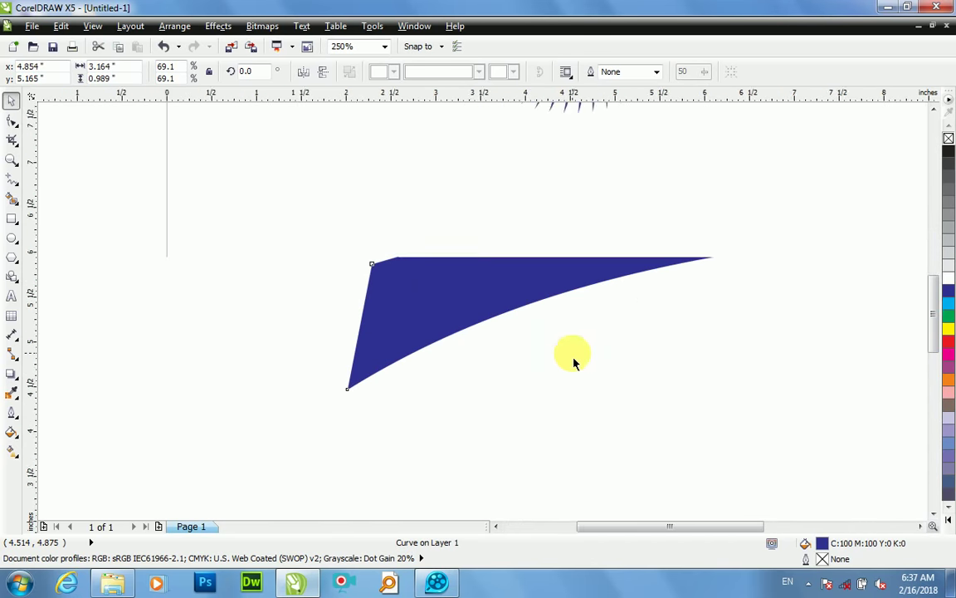
{"action": "scroll", "coordinate": [573, 363], "scroll_direction": "up", "scroll_amount": 3}
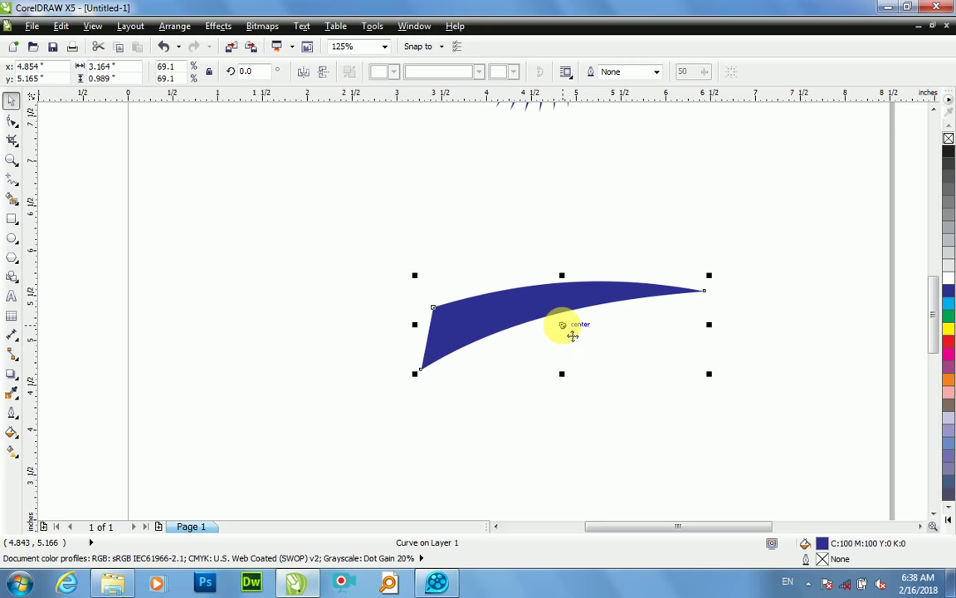
Step: Move the blade's rotation centre to its lower-left node and create a duplicate rotated about 12 degrees clockwise
{"action": "left_click", "coordinate": [571, 333]}
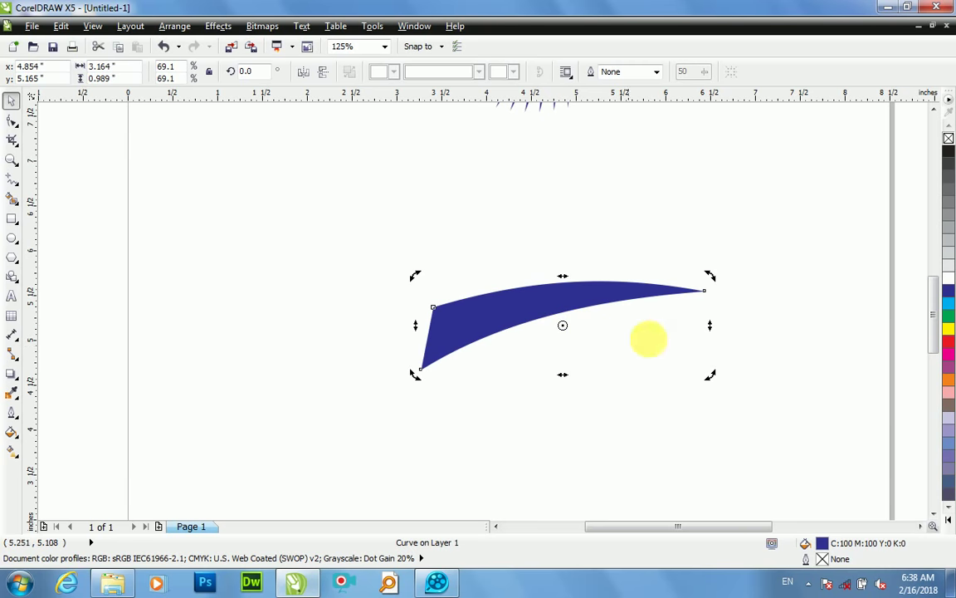
{"action": "left_click_drag", "start_coordinate": [708, 375], "coordinate": [679, 435]}
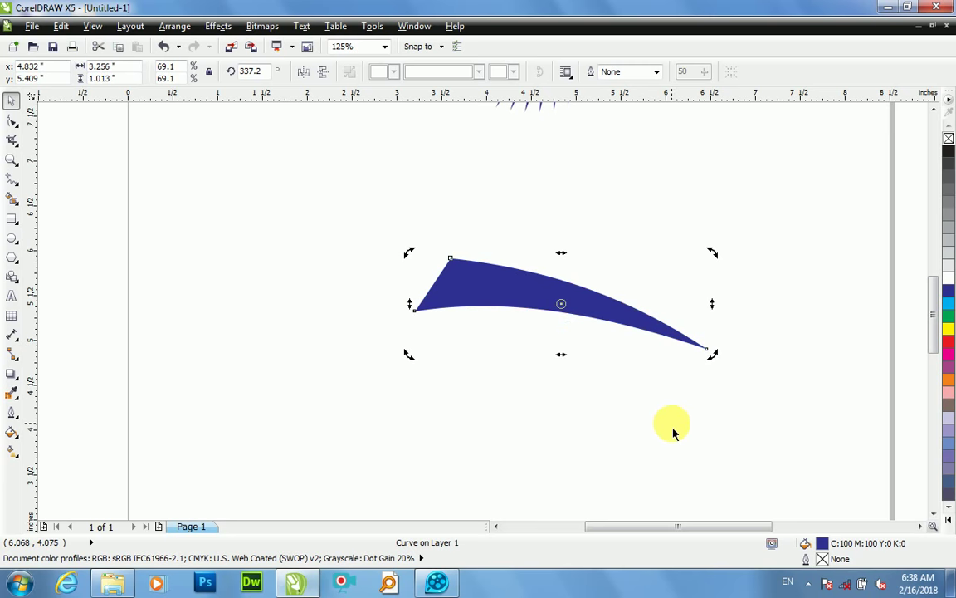
{"action": "key", "text": "ctrl+z"}
{"action": "left_click_drag", "start_coordinate": [563, 324], "coordinate": [421, 370]}
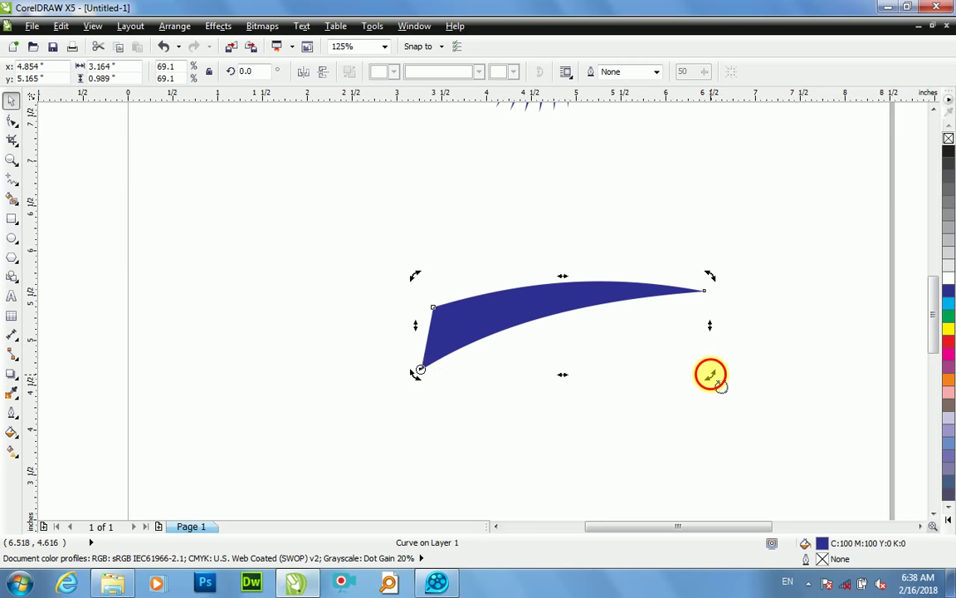
{"action": "left_click_drag", "start_coordinate": [710, 373], "coordinate": [679, 459]}
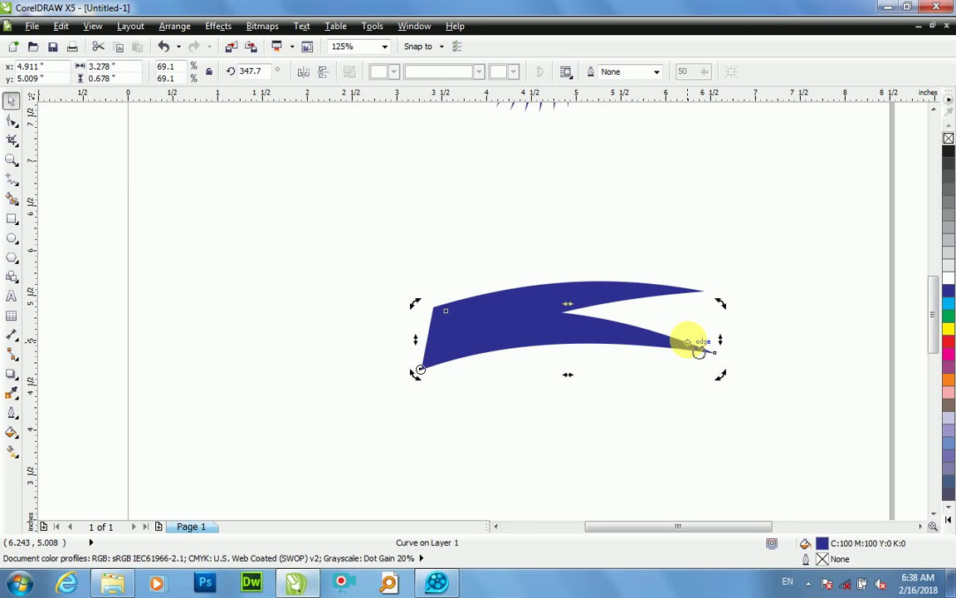
Step: Repeat the rotated blade duplicate three times to extend the fan clockwise
{"action": "left_click", "coordinate": [60, 27]}
{"action": "left_click", "coordinate": [110, 75]}
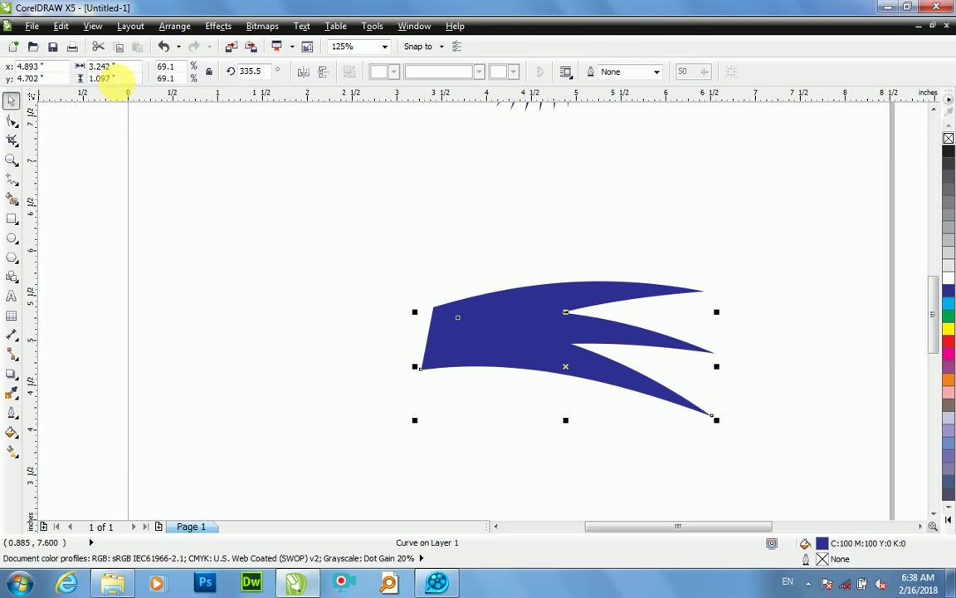
{"action": "left_click", "coordinate": [63, 27]}
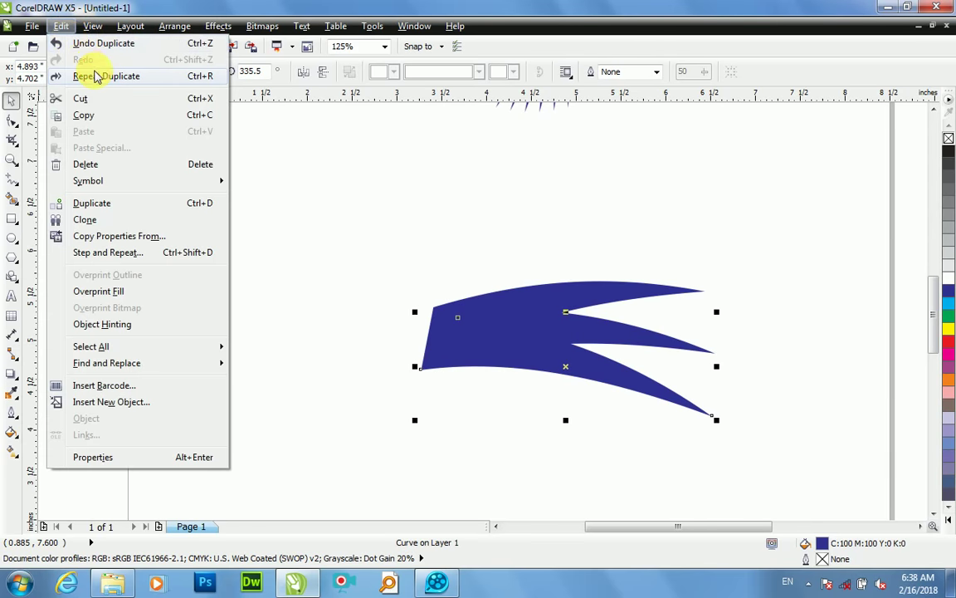
{"action": "left_click", "coordinate": [93, 77]}
{"action": "left_click", "coordinate": [60, 26]}
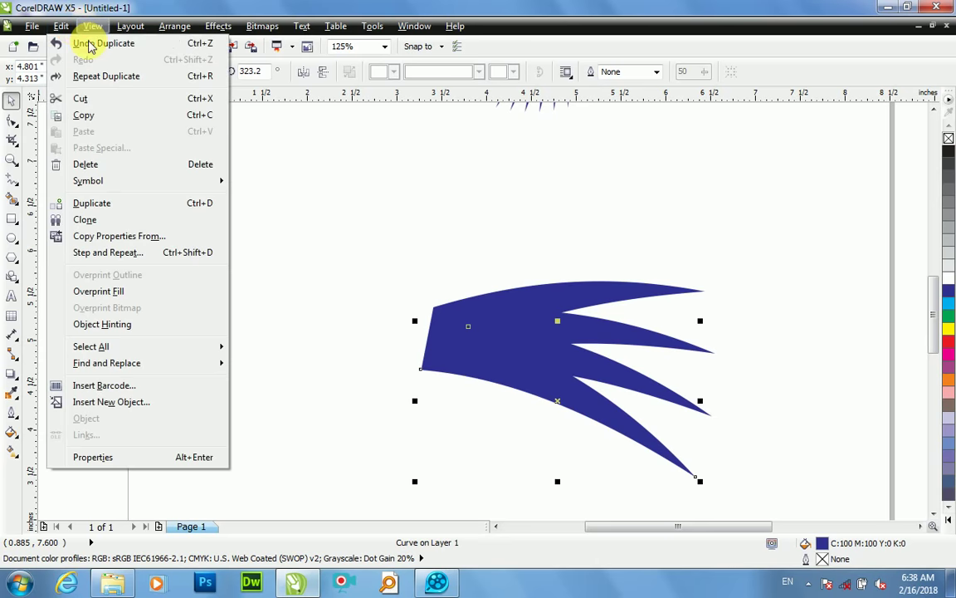
{"action": "mouse_move", "coordinate": [92, 26]}
{"action": "mouse_move", "coordinate": [60, 26]}
{"action": "left_click", "coordinate": [99, 77]}
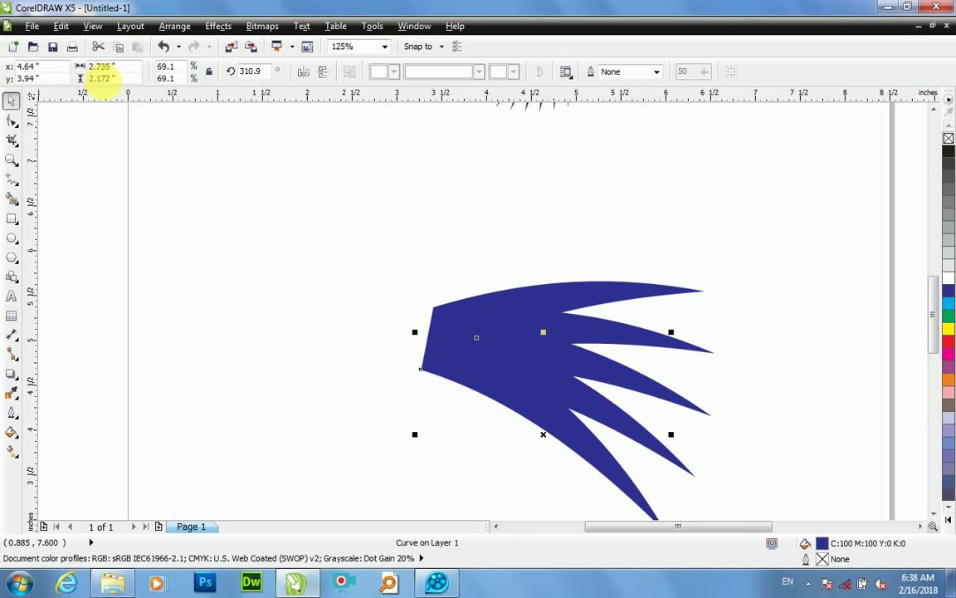
Step: Keep repeating the rotated blade duplicate until the copies close the full circle, and undo the surplus last copy
{"action": "key", "text": "ctrl+r"}
{"action": "key", "text": "ctrl+r"}
{"action": "key", "text": "ctrl+r"}
{"action": "key", "text": "ctrl+r"}
{"action": "key", "text": "ctrl+r"}
{"action": "key", "text": "ctrl+r"}
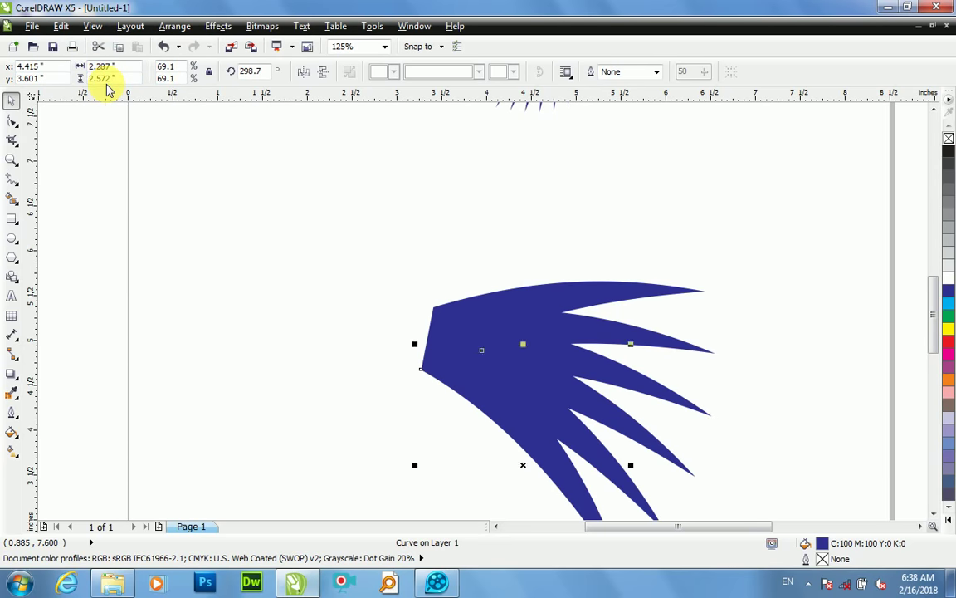
{"action": "key", "text": "ctrl+r"}
{"action": "key", "text": "ctrl+r"}
{"action": "key", "text": "ctrl+r"}
{"action": "key", "text": "ctrl+r"}
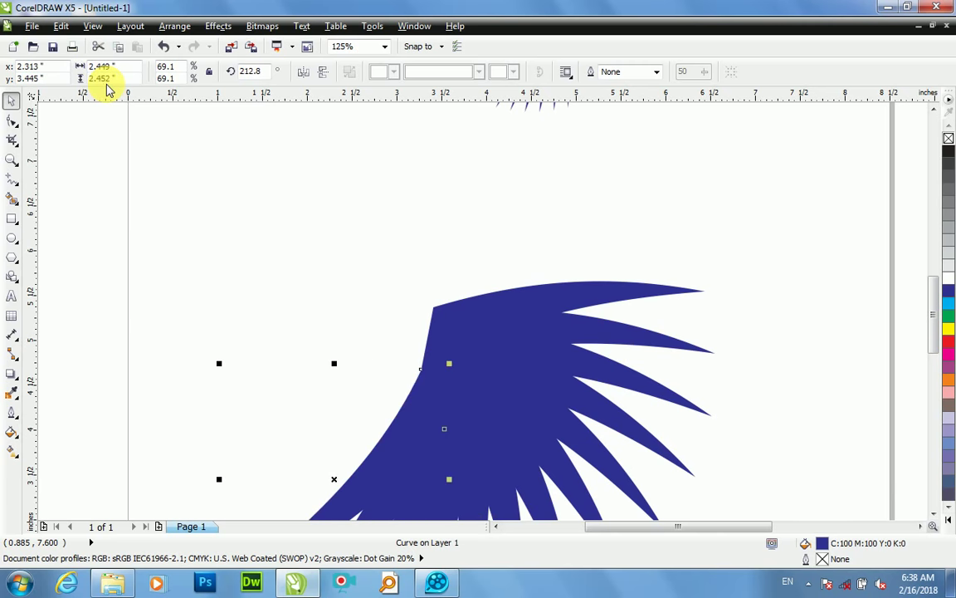
{"action": "key", "text": "ctrl+r"}
{"action": "key", "text": "ctrl+r"}
{"action": "key", "text": "ctrl+r"}
{"action": "key", "text": "ctrl+r"}
{"action": "key", "text": "ctrl+r"}
{"action": "key", "text": "ctrl+r"}
{"action": "key", "text": "ctrl+r"}
{"action": "key", "text": "ctrl+r"}
{"action": "key", "text": "ctrl+r"}
{"action": "key", "text": "ctrl+r"}
{"action": "key", "text": "ctrl+r"}
{"action": "key", "text": "ctrl+r"}
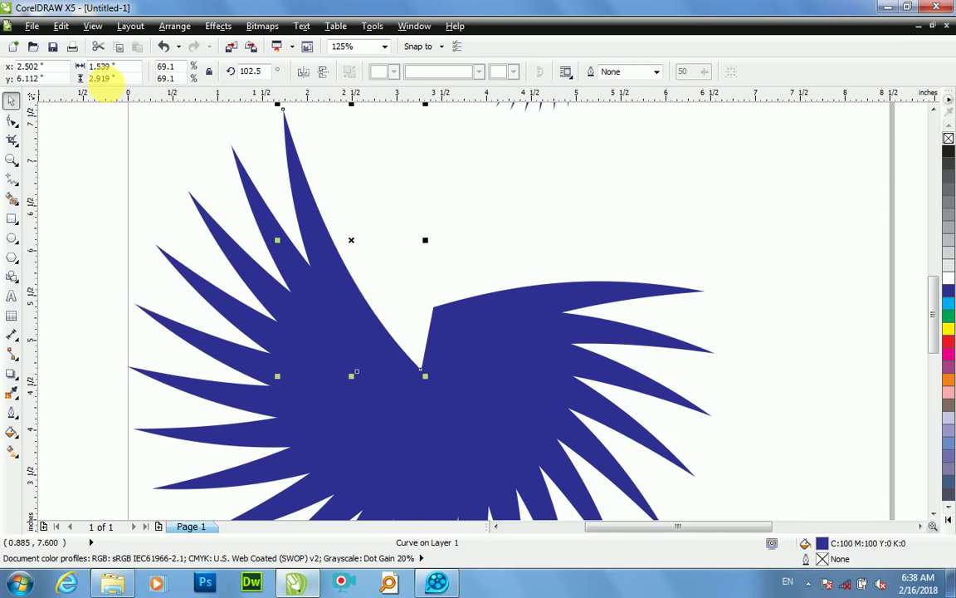
{"action": "key", "text": "ctrl+r"}
{"action": "key", "text": "ctrl+r"}
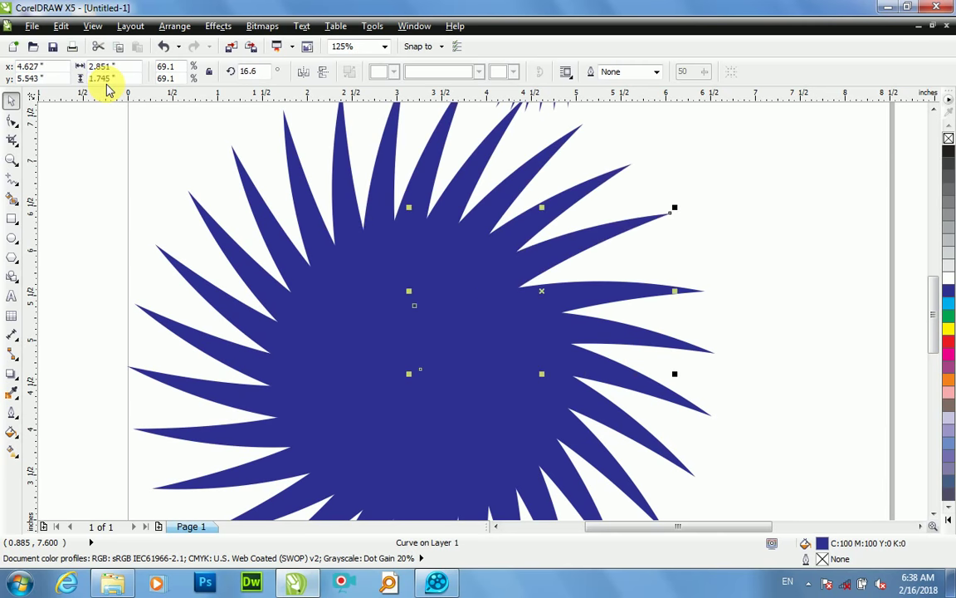
{"action": "key", "text": "ctrl+r"}
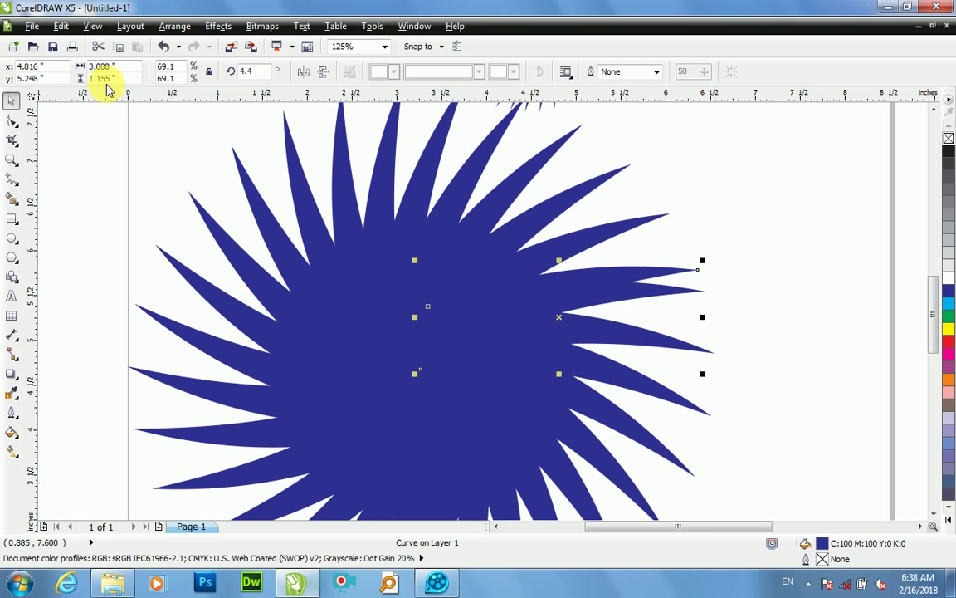
{"action": "key", "text": "ctrl+z"}
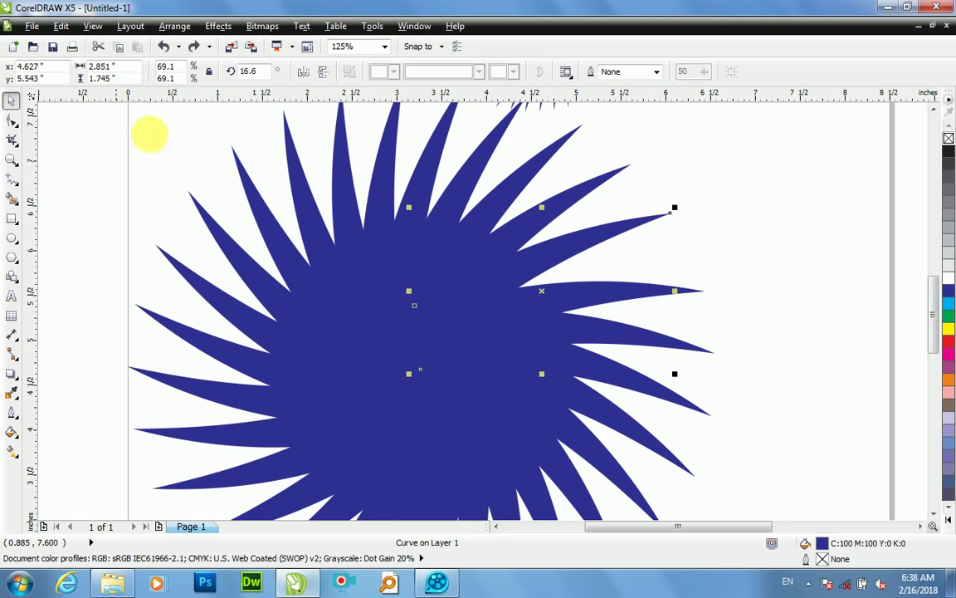
Step: Select all the blades of the large sunburst and fill them with yellow
{"action": "scroll", "coordinate": [207, 156], "scroll_direction": "down", "scroll_amount": 2}
{"action": "scroll", "coordinate": [211, 204], "scroll_direction": "up", "scroll_amount": 1}
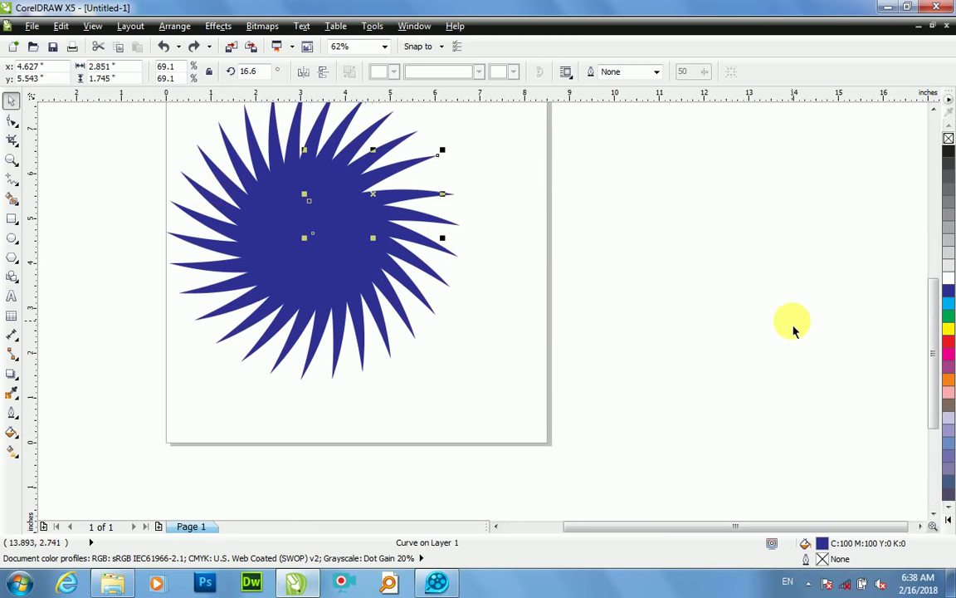
{"action": "scroll", "coordinate": [665, 316], "scroll_direction": "down", "scroll_amount": 1}
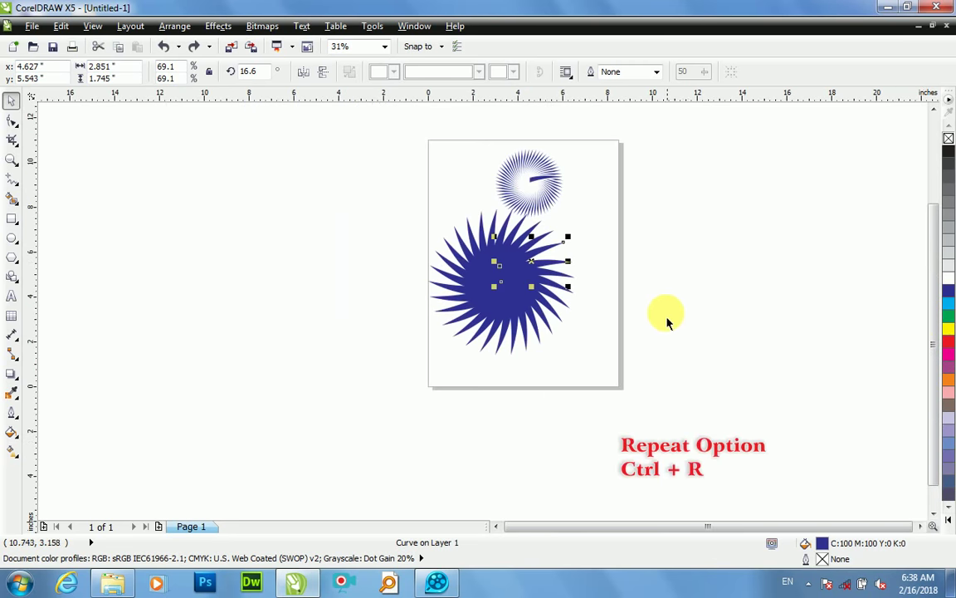
{"action": "scroll", "coordinate": [490, 269], "scroll_direction": "up", "scroll_amount": 1}
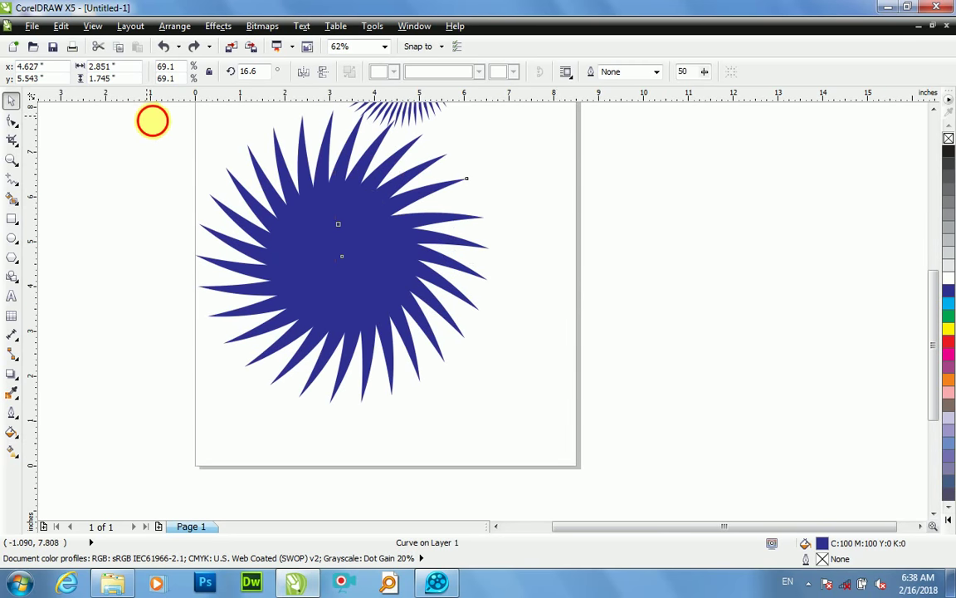
{"action": "left_click_drag", "start_coordinate": [147, 118], "coordinate": [425, 325]}
{"action": "left_click_drag", "start_coordinate": [559, 451], "coordinate": [167, 141]}
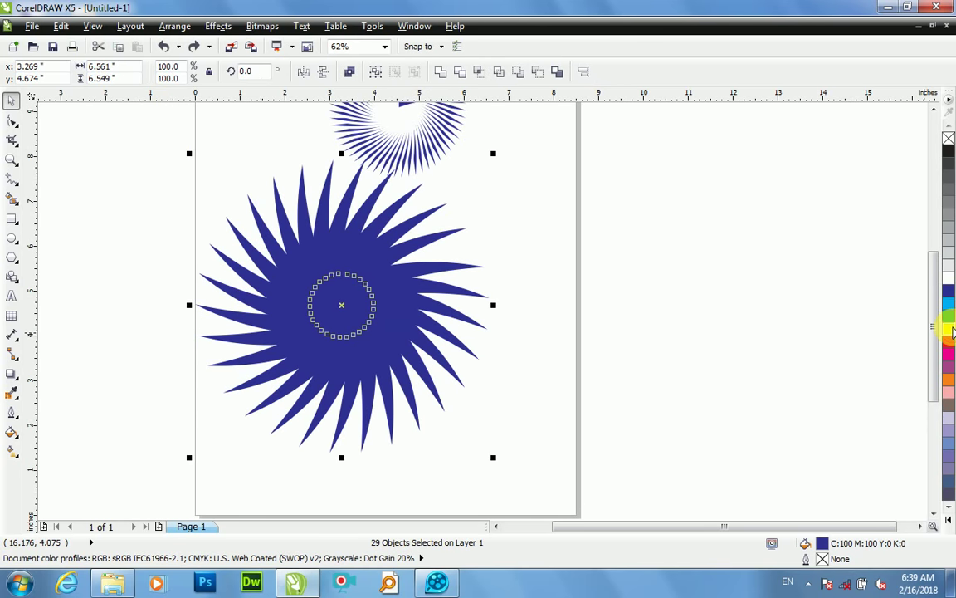
{"action": "left_click", "coordinate": [948, 328]}
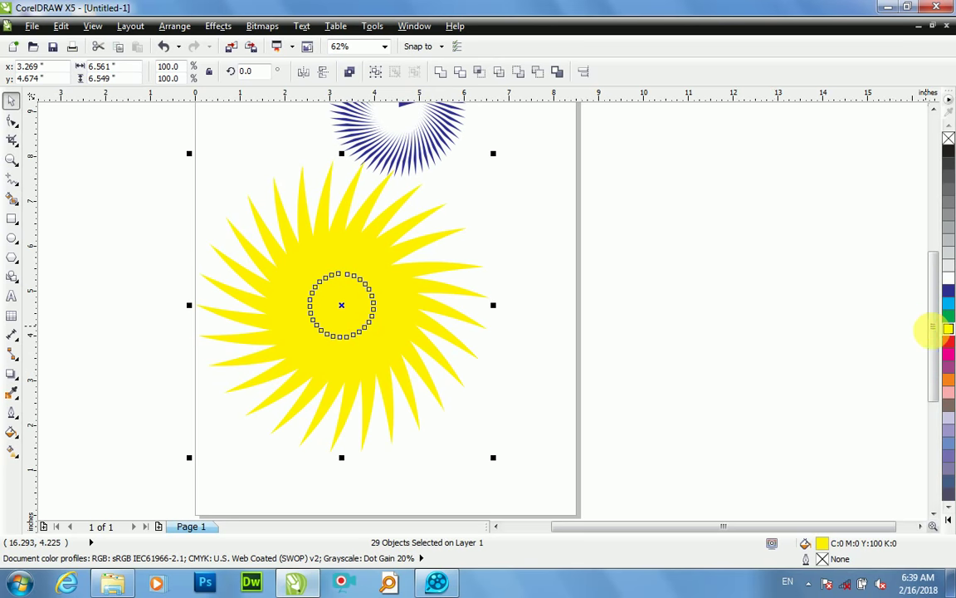
Step: Move the red "Repeat Option Ctrl + R" text up and left away from its shadow and convert it to curves
{"action": "left_click_drag", "start_coordinate": [930, 328], "coordinate": [939, 516]}
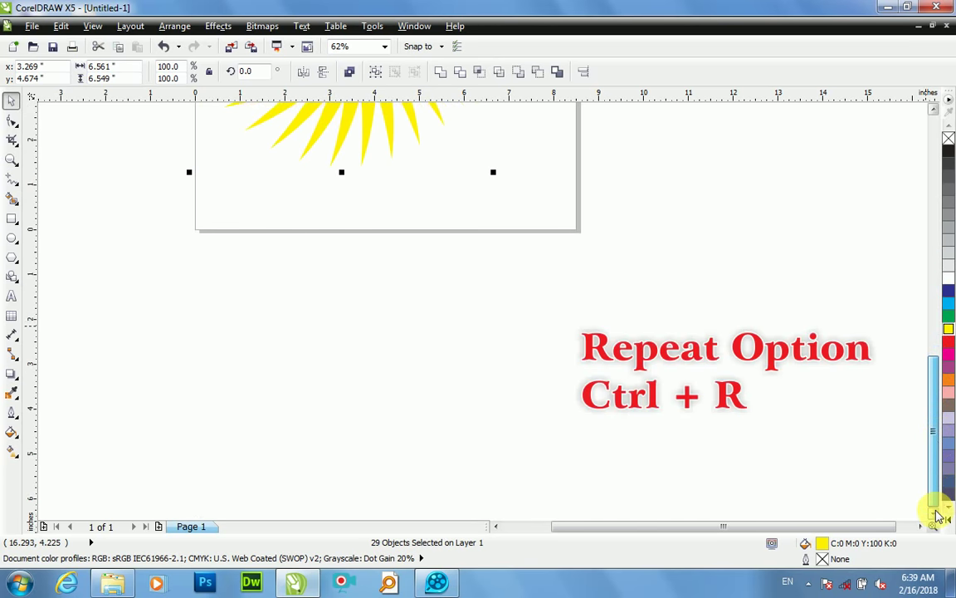
{"action": "left_click", "coordinate": [688, 402]}
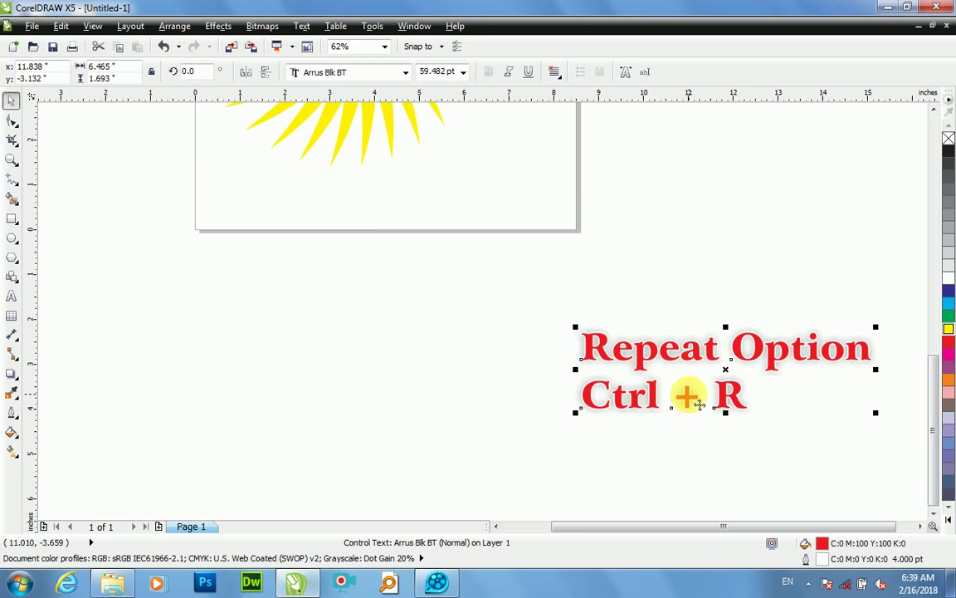
{"action": "key", "text": "ctrl+r"}
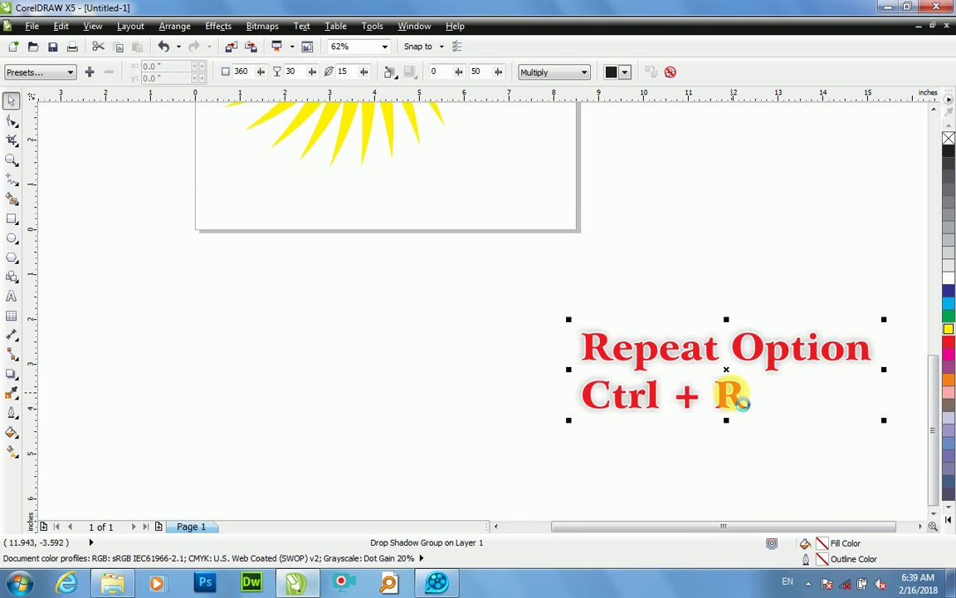
{"action": "left_click", "coordinate": [710, 455]}
{"action": "left_click_drag", "start_coordinate": [733, 407], "coordinate": [604, 379]}
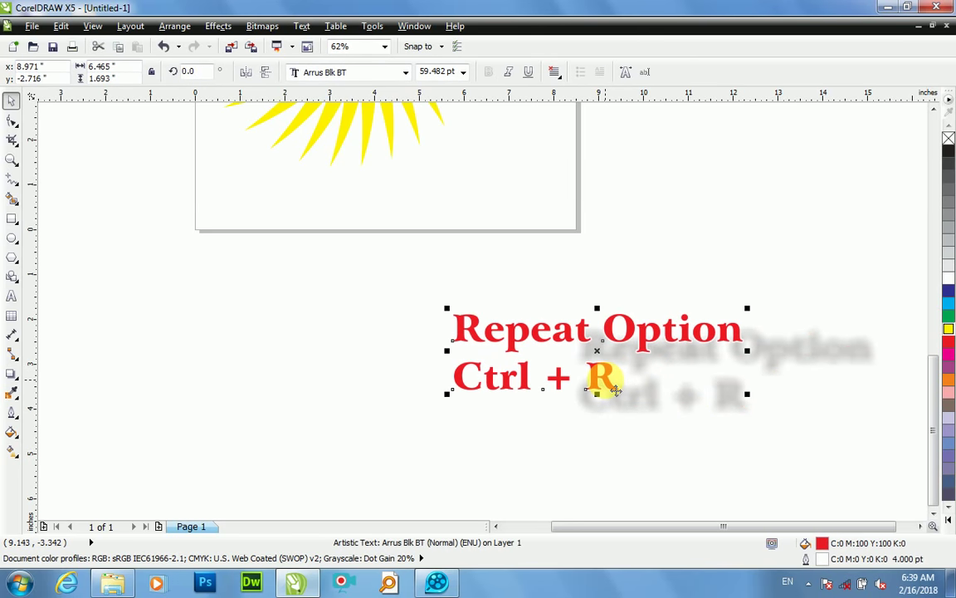
{"action": "key", "text": "ctrl+q"}
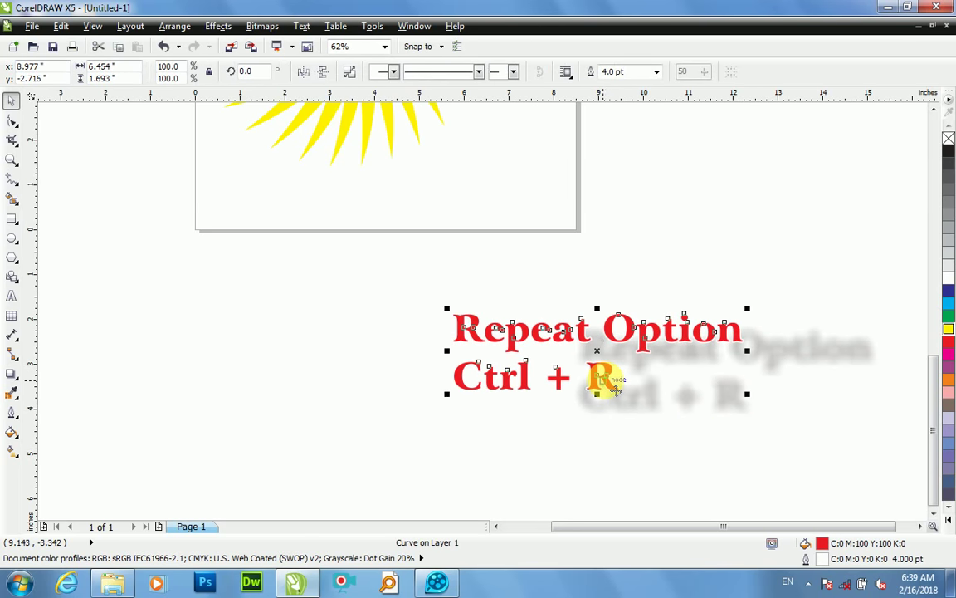
Step: Try to break the converted "Repeat Option Ctrl + R" text apart into separate curves, dismissing the Import dialog
{"action": "key", "text": "F10"}
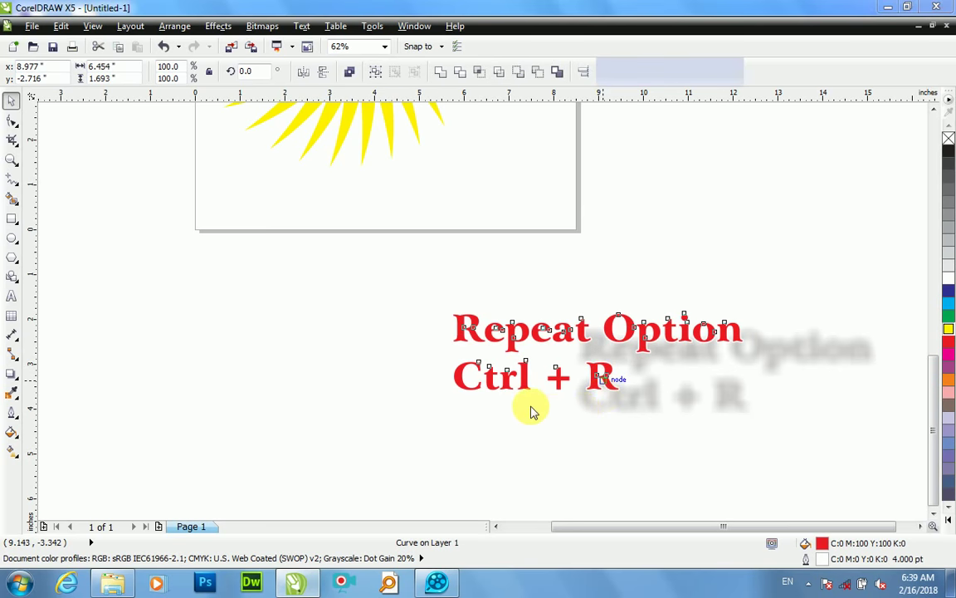
{"action": "key", "text": "space"}
{"action": "key", "text": "ctrl+i"}
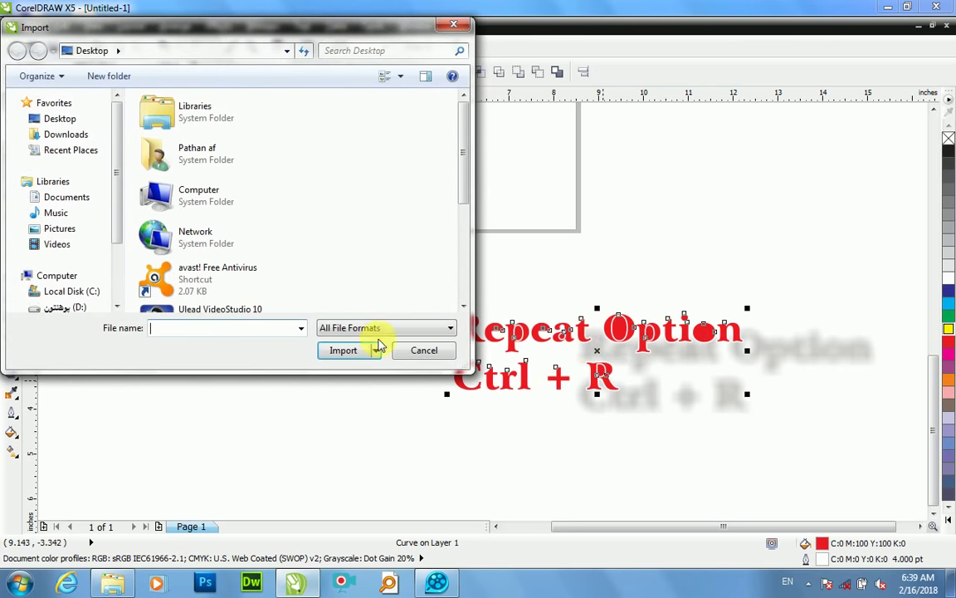
{"action": "left_click", "coordinate": [425, 350]}
{"action": "key", "text": "ctrl+k"}
{"action": "scroll", "coordinate": [558, 357], "scroll_direction": "down", "scroll_amount": 2}
Step: Undo the edits to the red text and the yellow fill of the sunburst
{"action": "key", "text": "ctrl+z"}
{"action": "key", "text": "ctrl+z"}
{"action": "key", "text": "ctrl+z"}
{"action": "key", "text": "ctrl+z"}
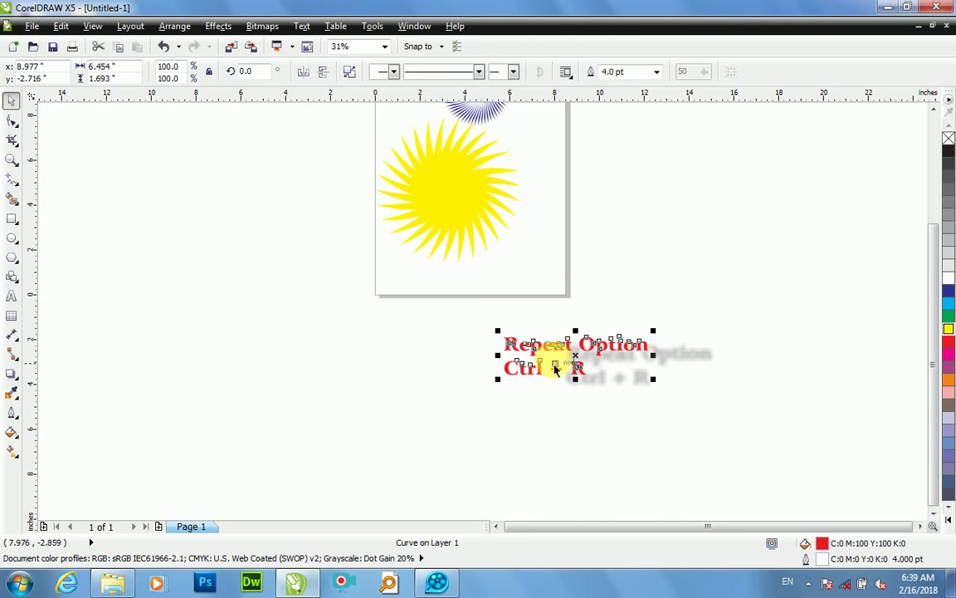
{"action": "key", "text": "ctrl+z"}
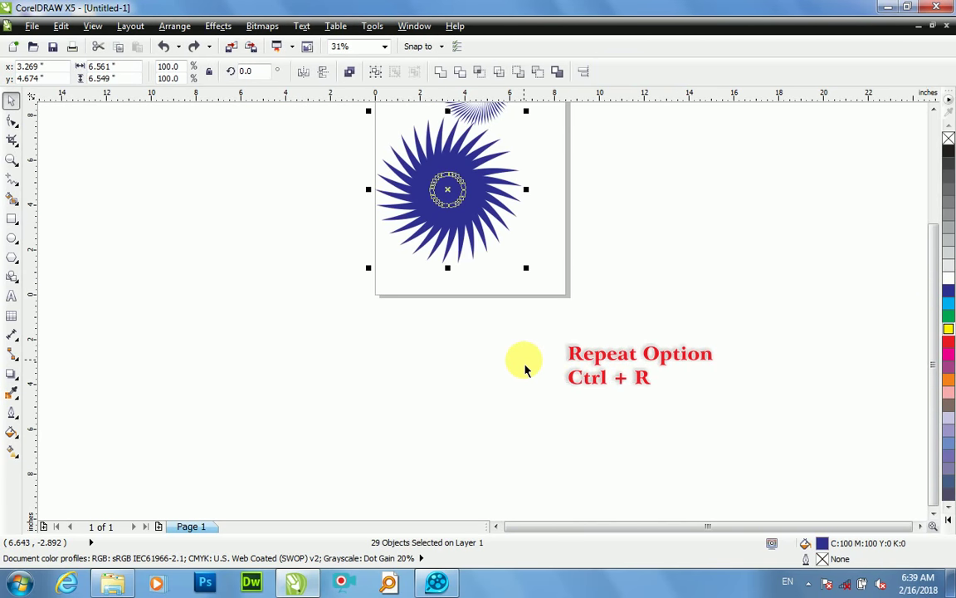
Step: Add the artistic text "djklkljdklkljdlkjlkdsjkldjs" in Arial 24 pt below the page
{"action": "key", "text": "F8"}
{"action": "left_click", "coordinate": [393, 377]}
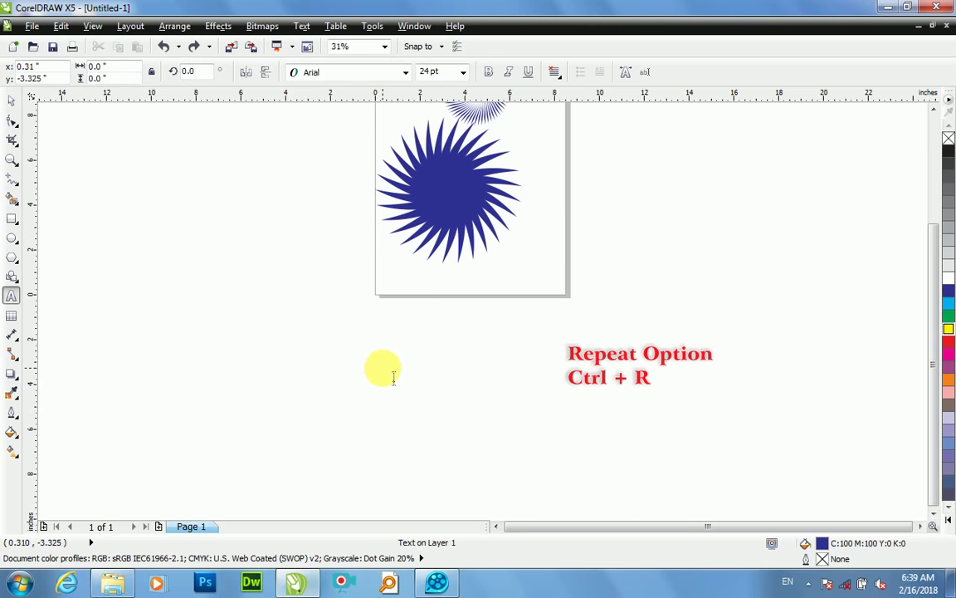
{"action": "type", "text": "djkldkldklkjdlkjlkdsjklds"}
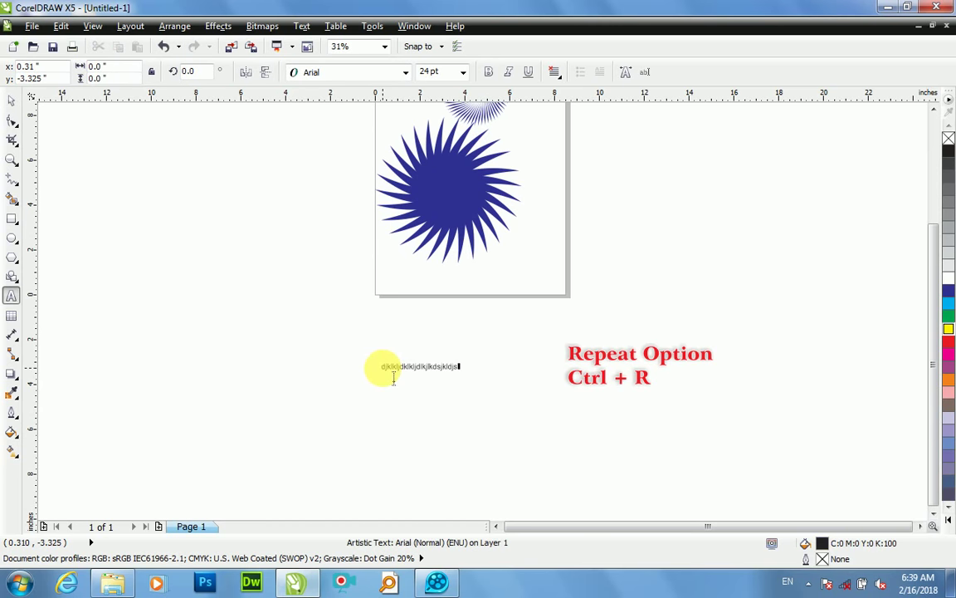
{"action": "key", "text": "ctrl+space"}
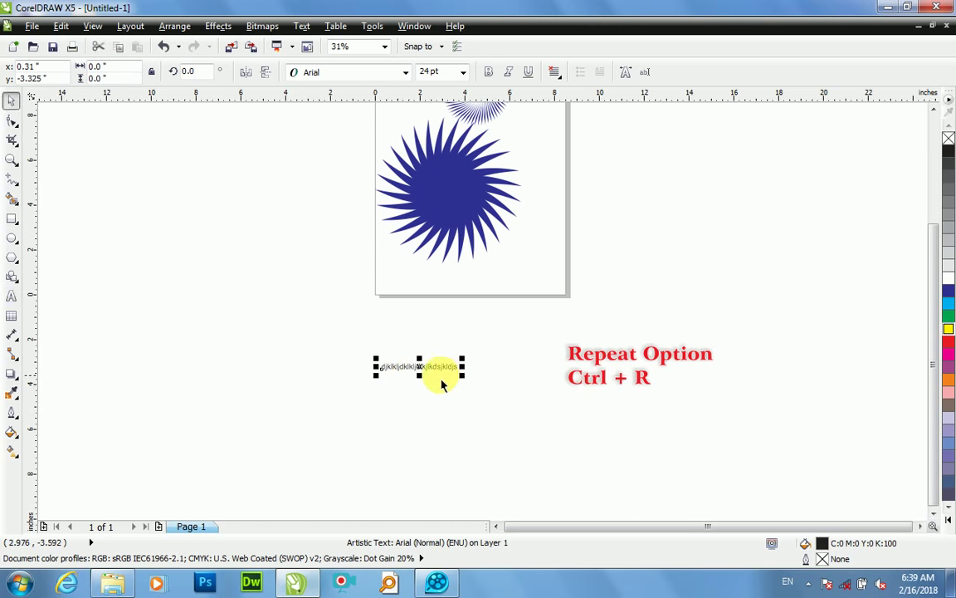
Step: Move the new text's rotation centre to the start of its baseline and create a duplicate rotated about 6 degrees clockwise
{"action": "scroll", "coordinate": [428, 378], "scroll_direction": "up", "scroll_amount": 4}
{"action": "left_click", "coordinate": [359, 343]}
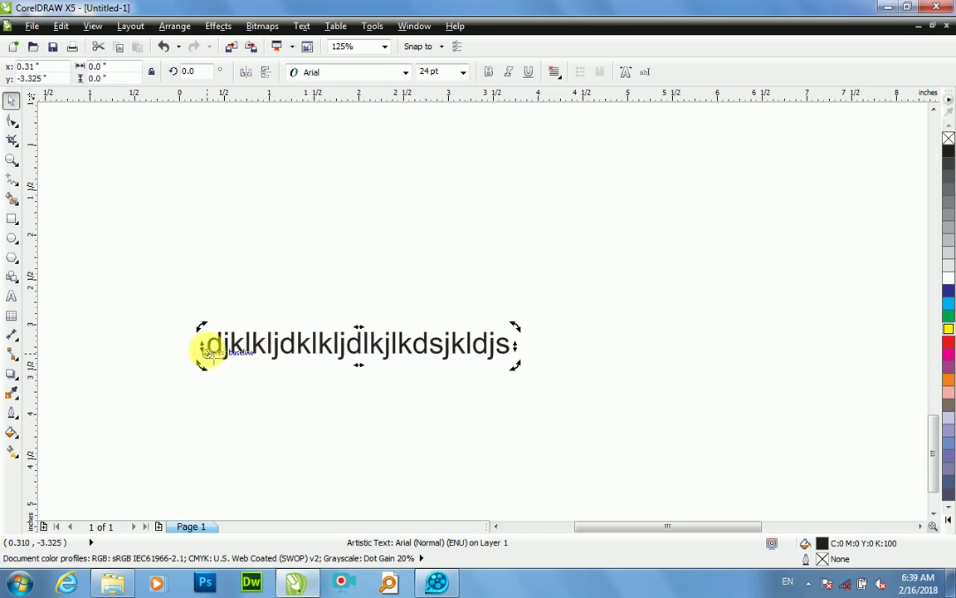
{"action": "mouse_move", "coordinate": [161, 387]}
{"action": "left_mouse_down"}
{"action": "mouse_move", "coordinate": [192, 352]}
{"action": "mouse_move", "coordinate": [205, 352]}
{"action": "left_mouse_up"}
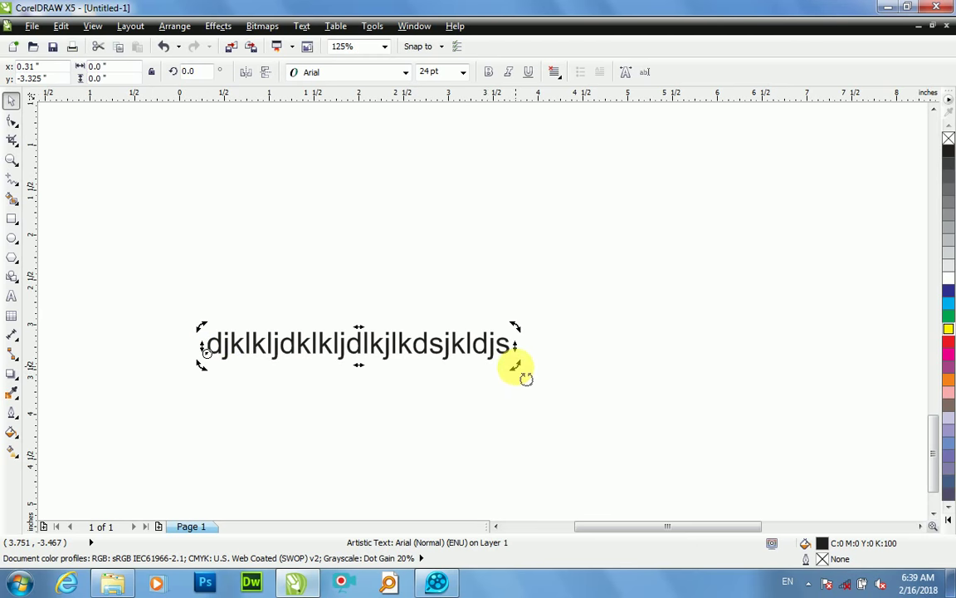
{"action": "mouse_move", "coordinate": [521, 373]}
{"action": "left_mouse_down"}
{"action": "mouse_move", "coordinate": [526, 406]}
{"action": "mouse_move", "coordinate": [515, 395]}
{"action": "left_mouse_up"}
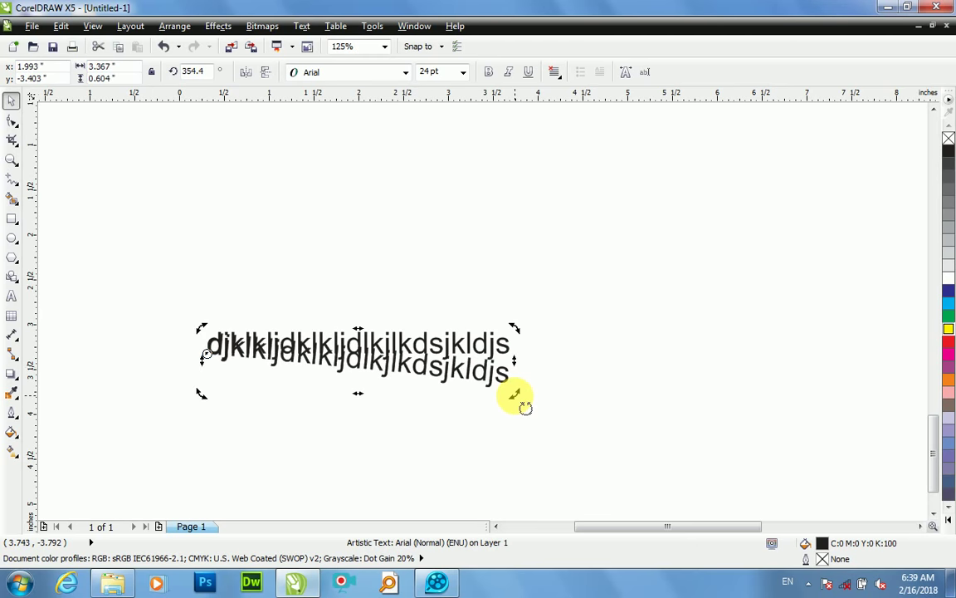
Step: Repeat the rotated text duplicate until the copies form a full circle
{"action": "key", "text": "ctrl+r"}
{"action": "key", "text": "ctrl+r"}
{"action": "key", "text": "ctrl+r"}
{"action": "key", "text": "ctrl+r"}
{"action": "key", "text": "ctrl+r"}
{"action": "key", "text": "ctrl+r"}
{"action": "key", "text": "ctrl+r"}
{"action": "key", "text": "ctrl+r"}
{"action": "key", "text": "ctrl+r"}
{"action": "key", "text": "ctrl+r"}
{"action": "key", "text": "ctrl+r"}
{"action": "key", "text": "ctrl+r"}
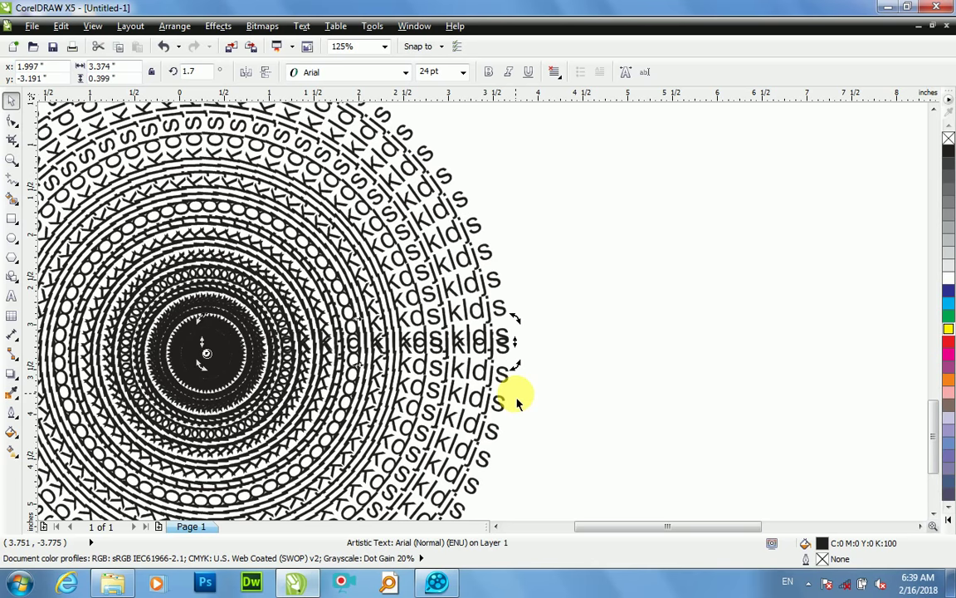
Step: Select all the copies in the text circle and give them a yellow fill and a cyan outline
{"action": "scroll", "coordinate": [860, 362], "scroll_direction": "down", "scroll_amount": 4}
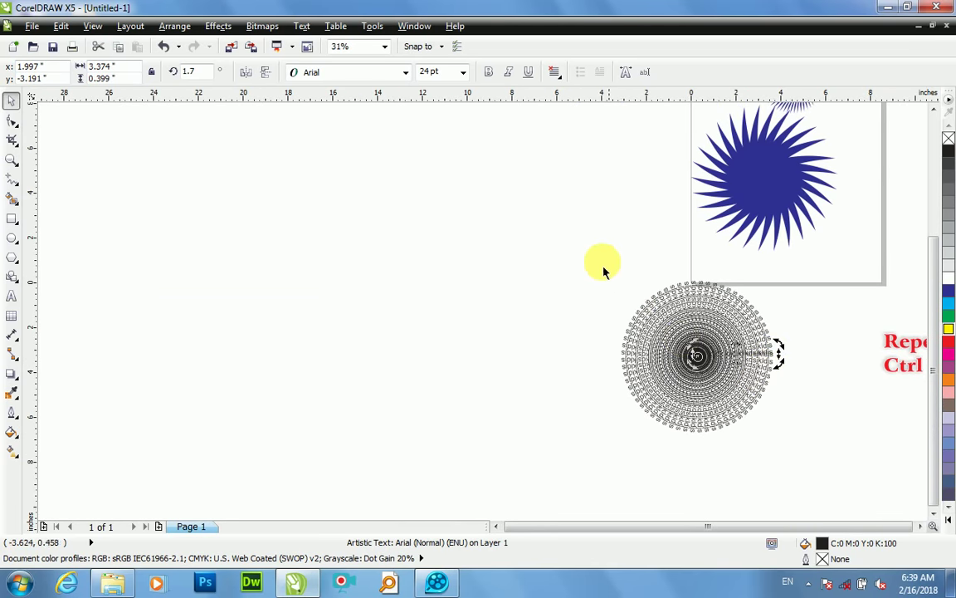
{"action": "left_click_drag", "start_coordinate": [600, 259], "coordinate": [824, 475]}
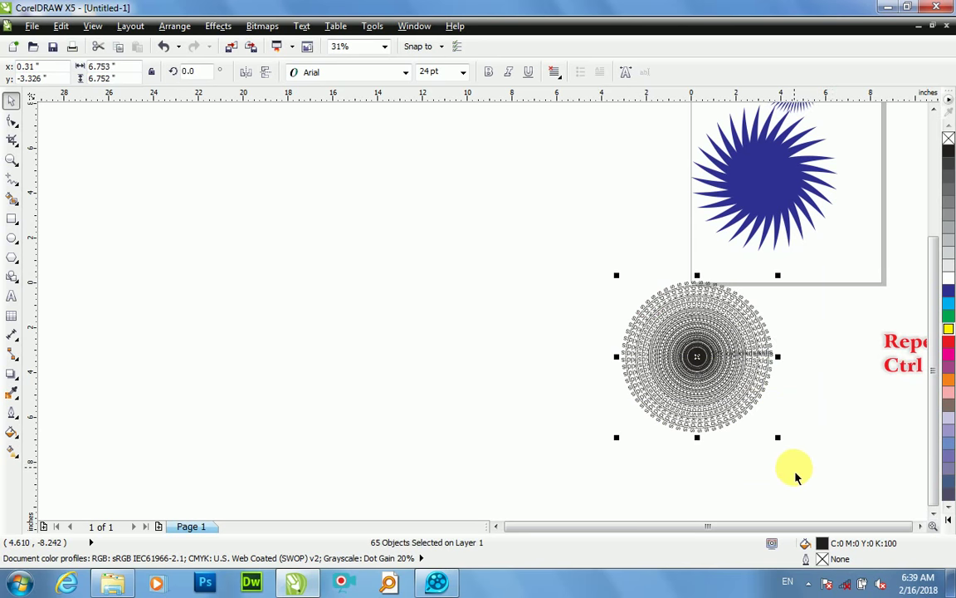
{"action": "key", "text": "shift+F2"}
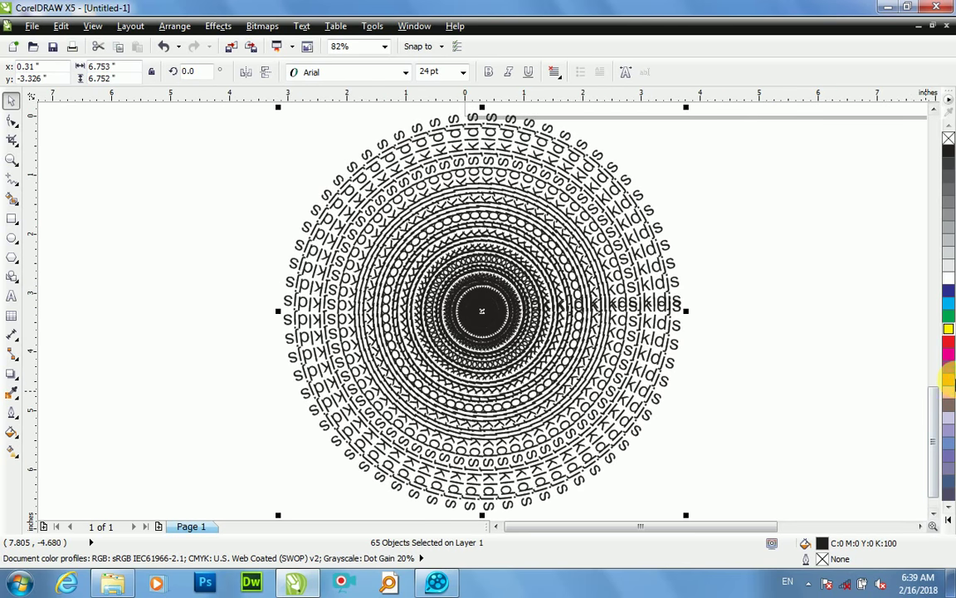
{"action": "left_click", "coordinate": [949, 329]}
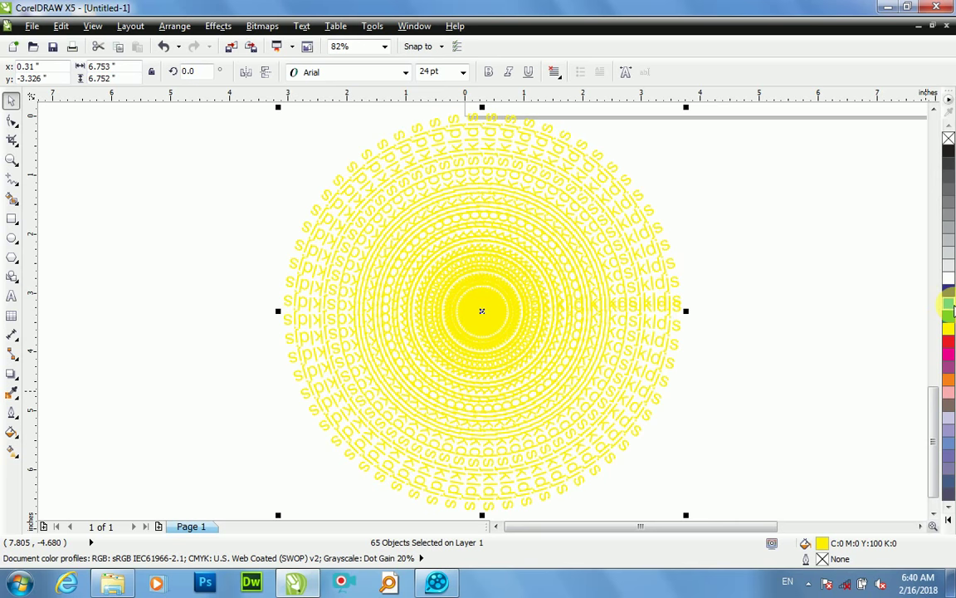
{"action": "right_click", "coordinate": [949, 305]}
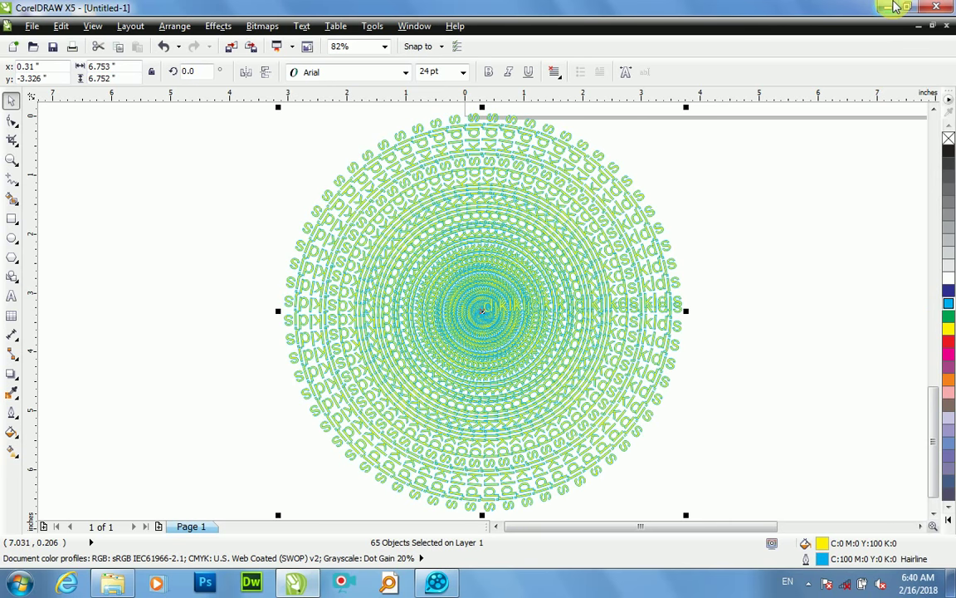
{"action": "left_click", "coordinate": [893, 7]}
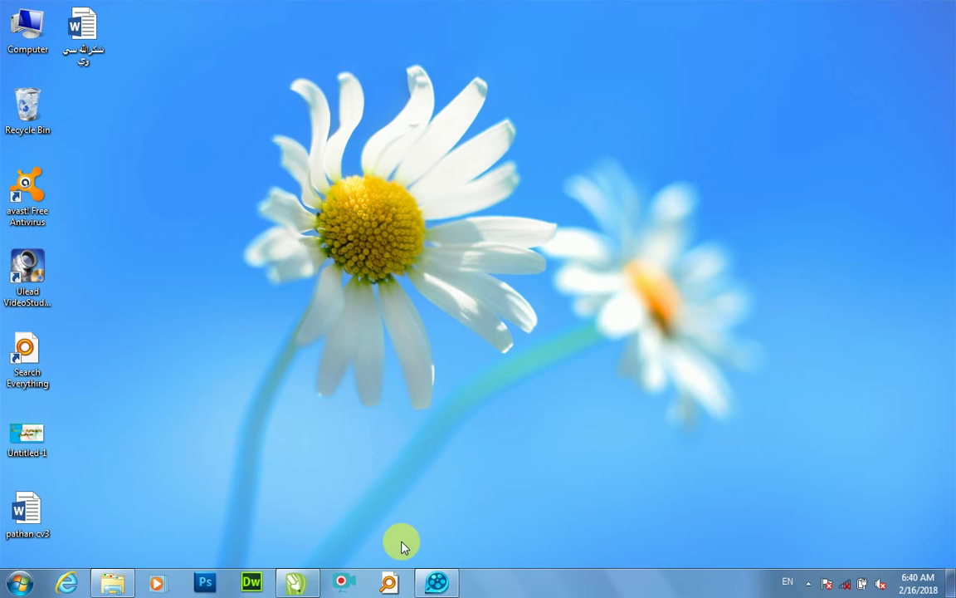
{"action": "key", "text": "ctrl+F5"}
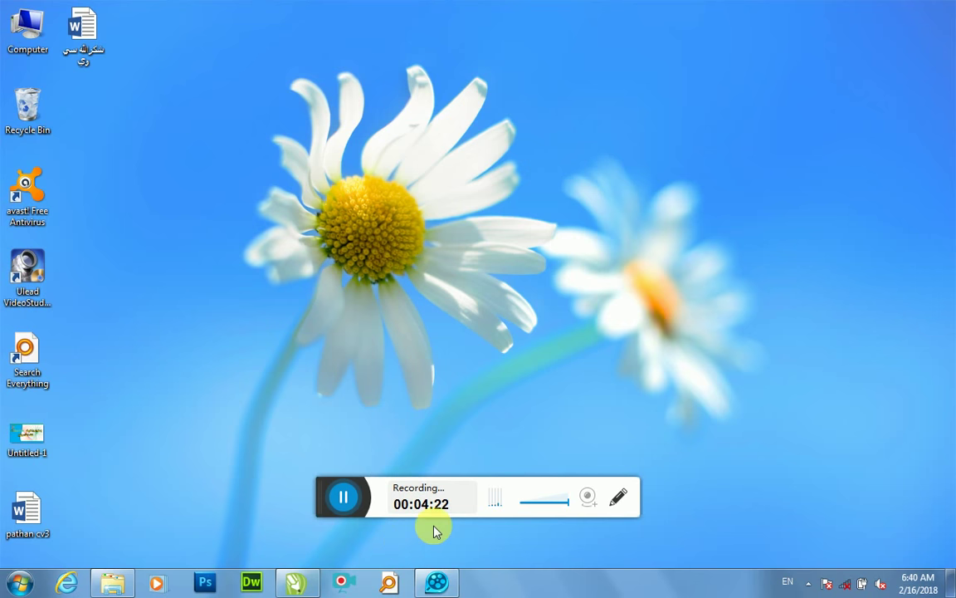